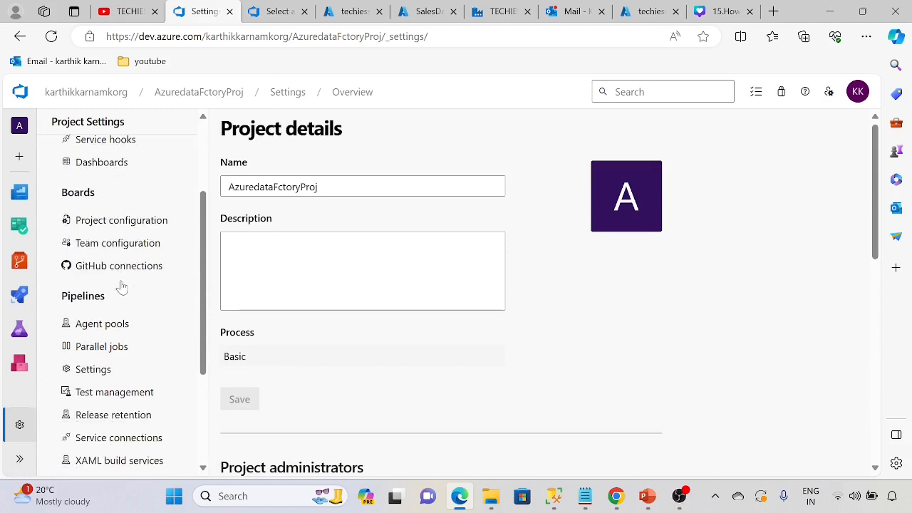
# In the project's pipeline settings, turn on disabling the creation of classic build pipelines and classic release pipelines.
pyautogui.scroll(-1, 123, 385)
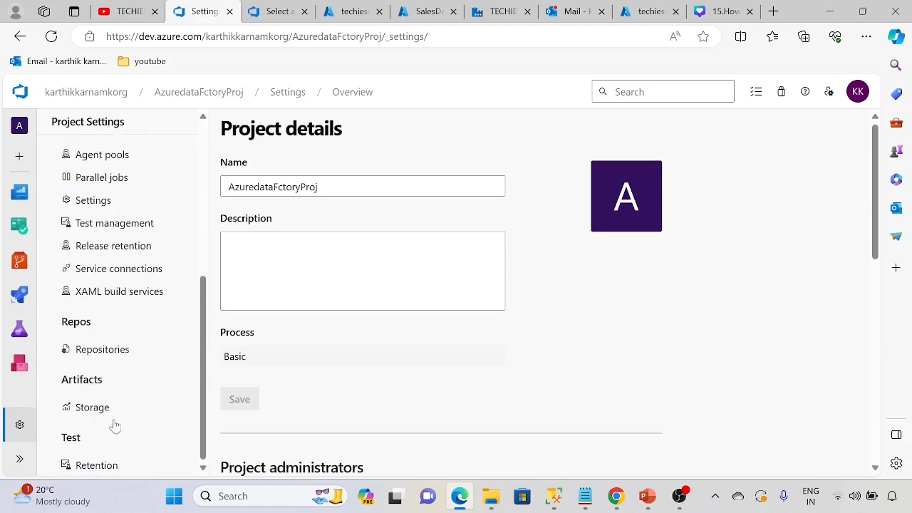
pyautogui.scroll(1, 112, 426)
pyautogui.click(120, 264)
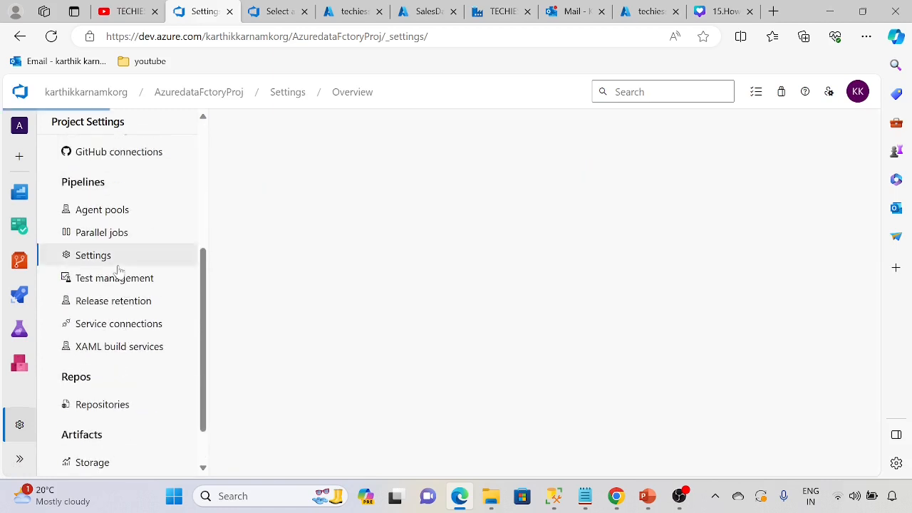
pyautogui.scroll(-10, 365, 362)
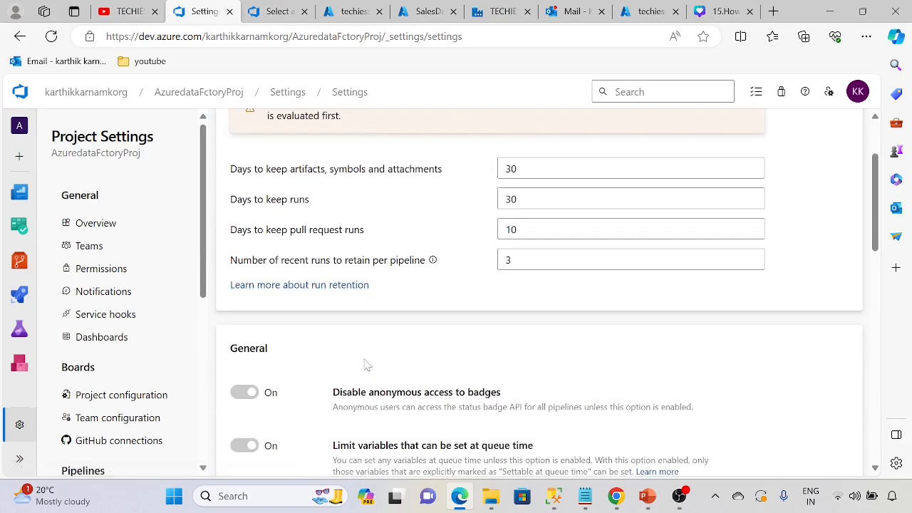
pyautogui.scroll(-1, 363, 371)
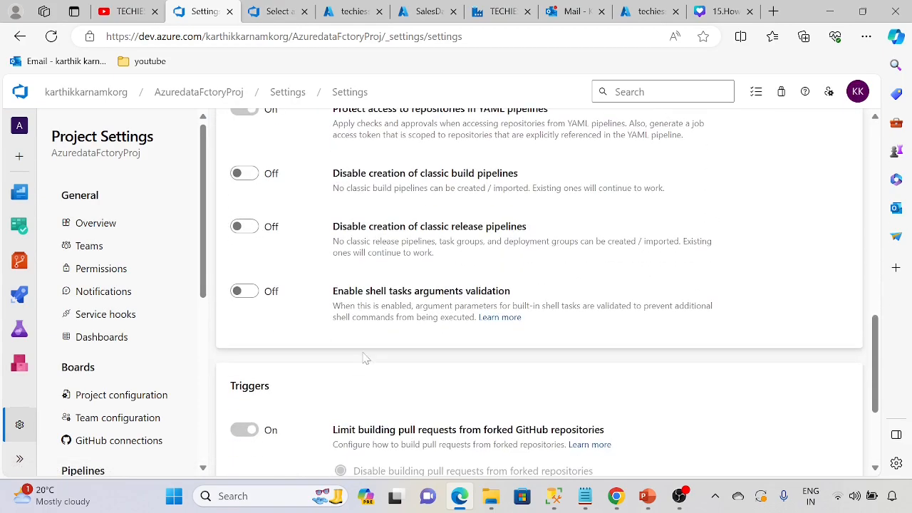
pyautogui.scroll(1, 360, 362)
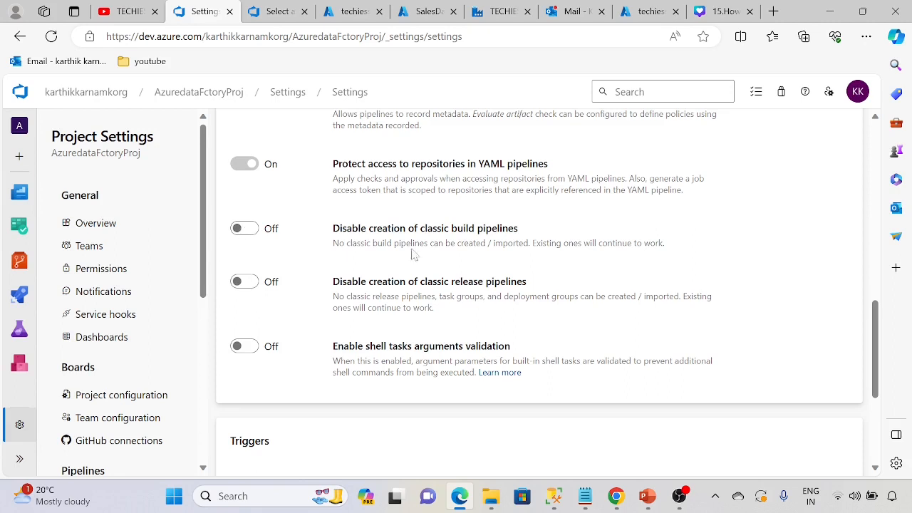
pyautogui.click(245, 229)
pyautogui.click(246, 285)
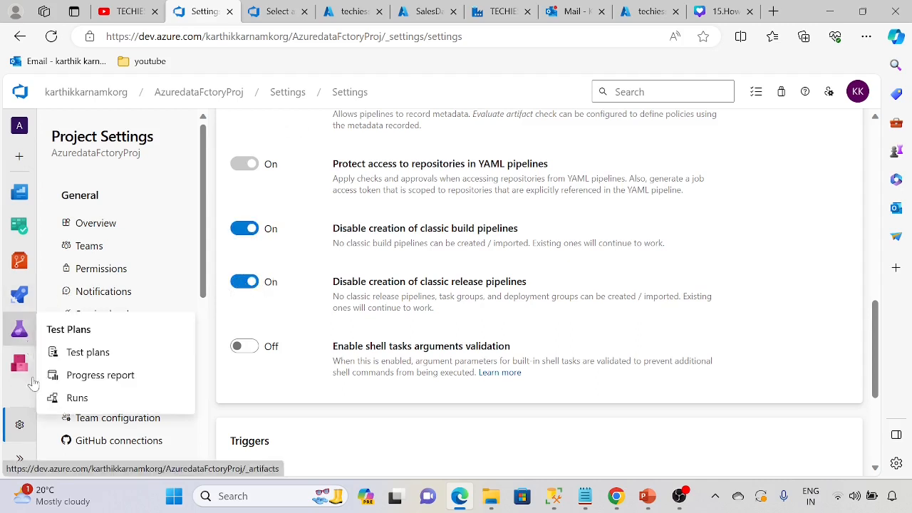
# Open the project's Pipelines page and start a new pipeline to examine the available creation options.
pyautogui.moveTo(32, 296)
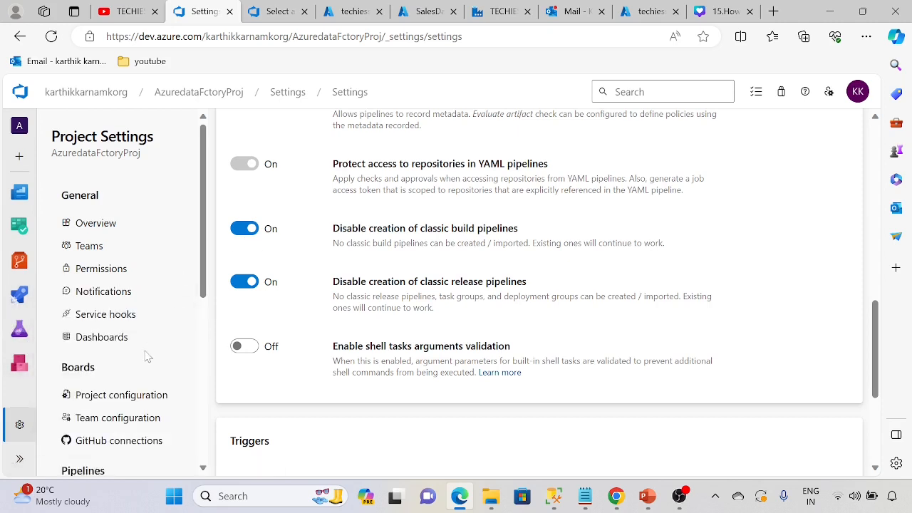
pyautogui.click(18, 296)
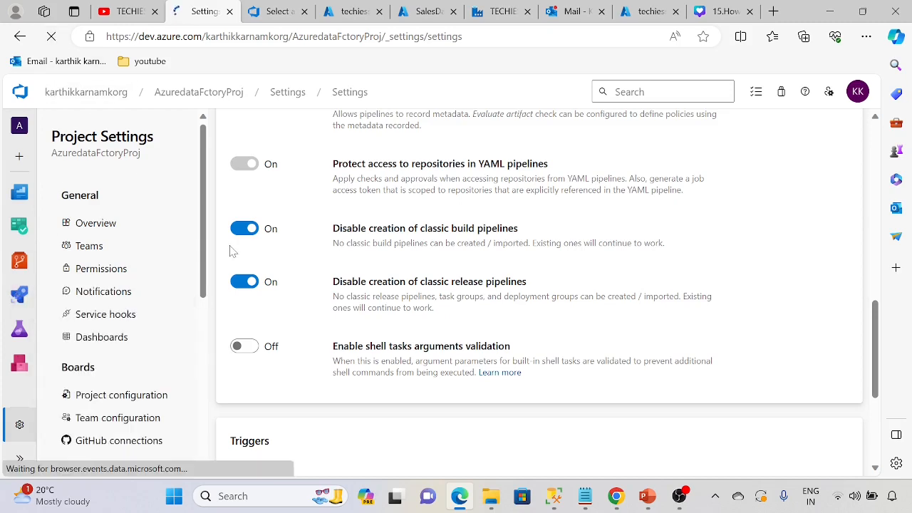
pyautogui.scroll(-5, 284, 342)
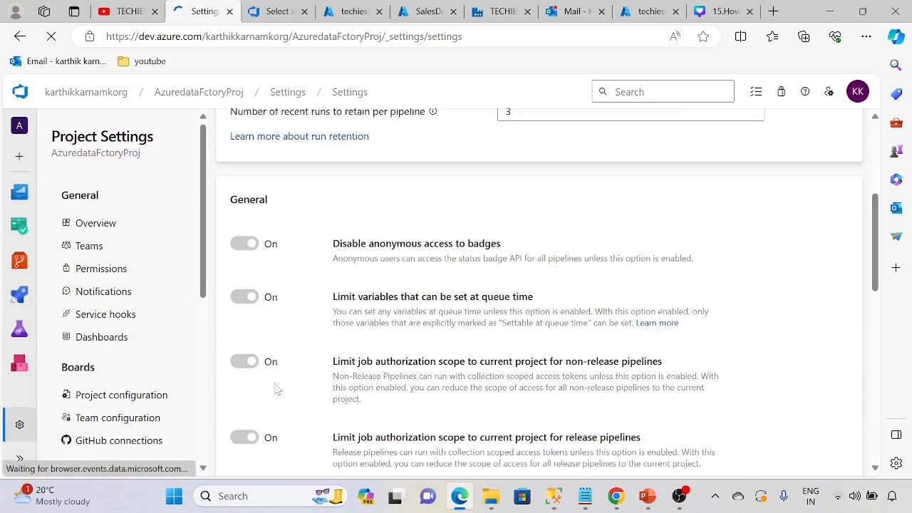
pyautogui.scroll(-2, 278, 389)
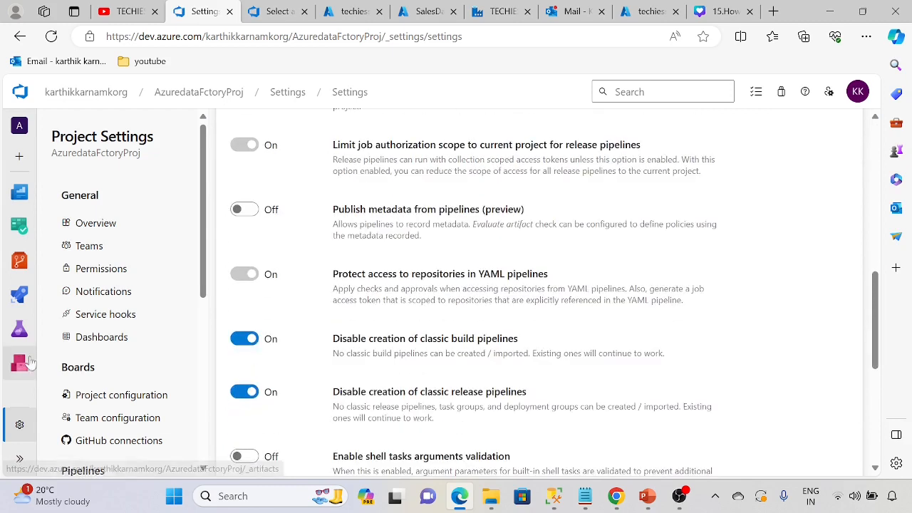
pyautogui.click(22, 298)
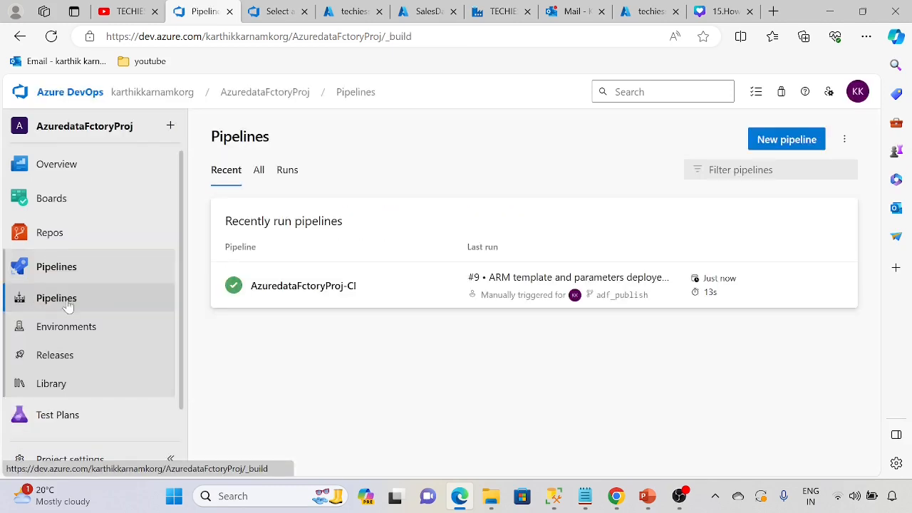
pyautogui.click(68, 305)
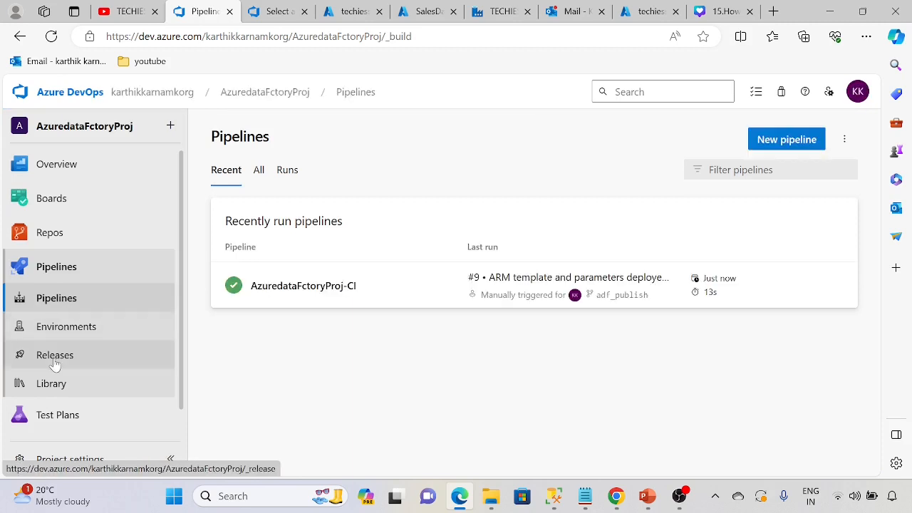
pyautogui.scroll(-1, 96, 365)
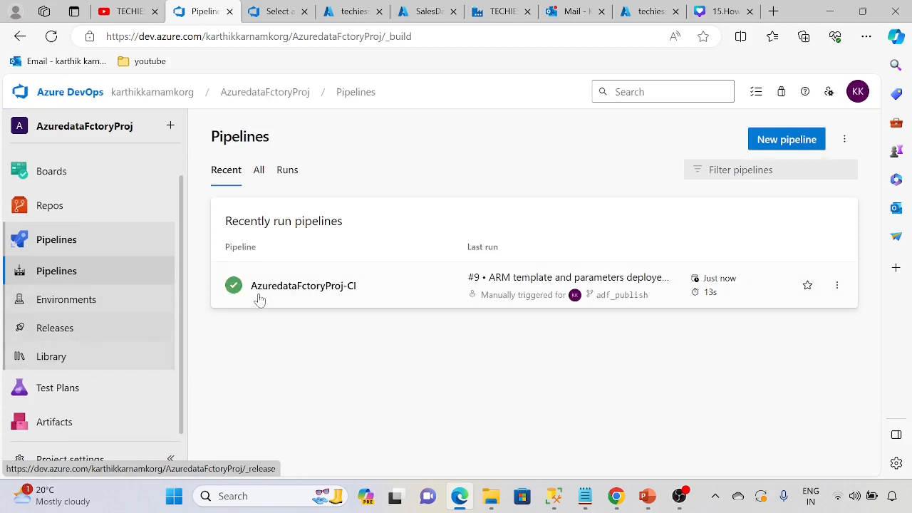
pyautogui.click(787, 139)
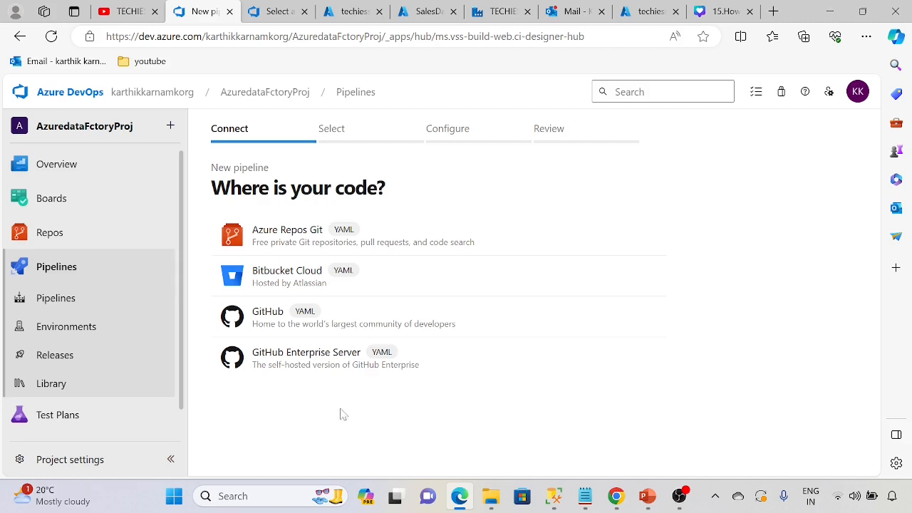
# Return to the project's pipeline settings and turn off both options that disable creation of classic build and classic release pipelines.
pyautogui.scroll(-1, 62, 407)
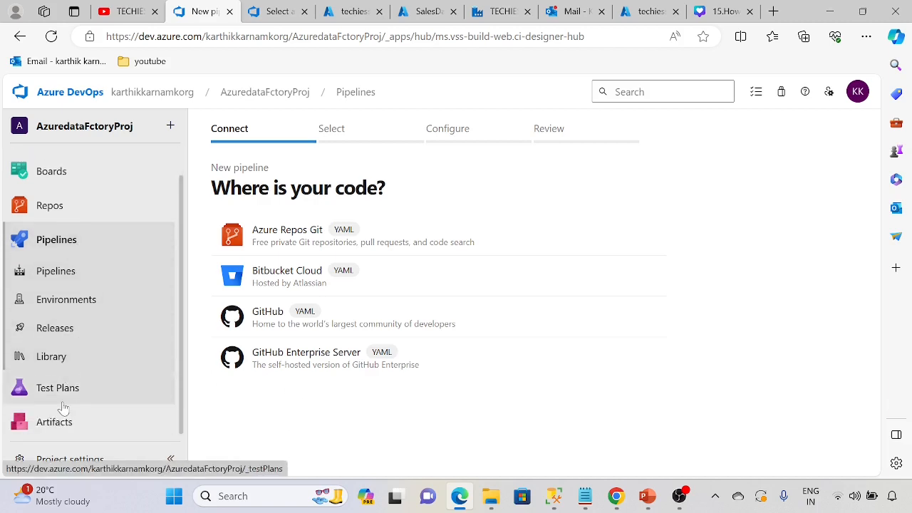
pyautogui.click(64, 460)
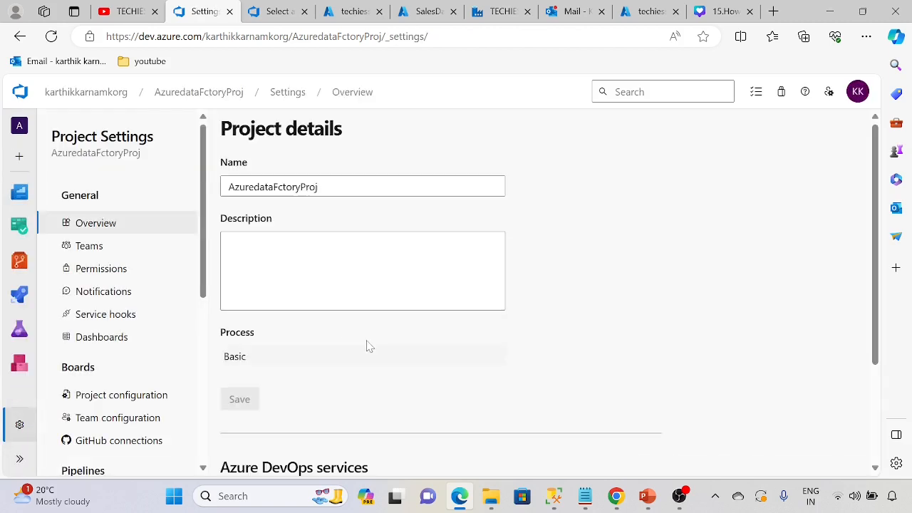
pyautogui.scroll(-5, 138, 343)
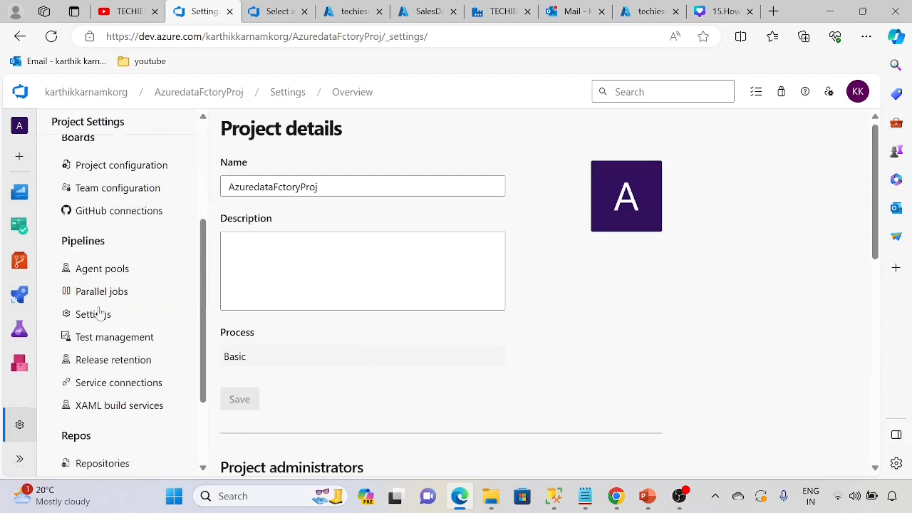
pyautogui.click(100, 314)
pyautogui.scroll(-3, 342, 342)
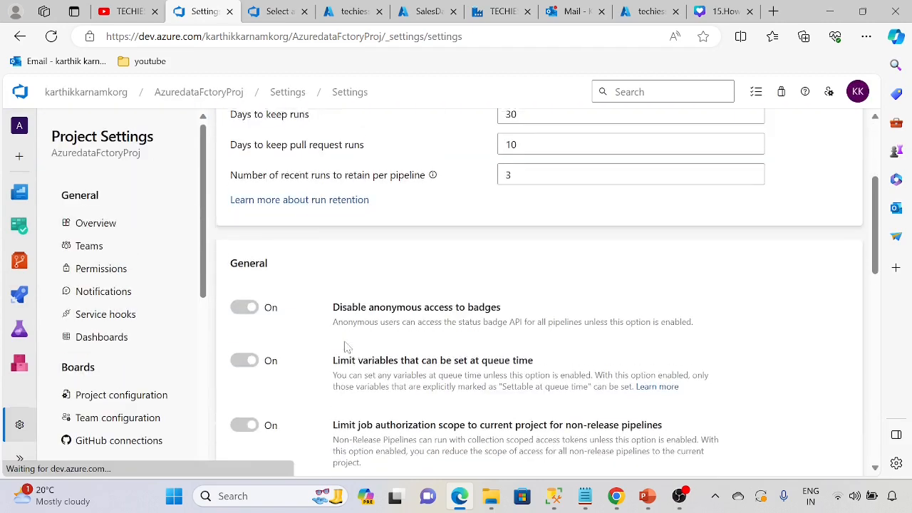
pyautogui.scroll(-5, 347, 347)
pyautogui.click(250, 340)
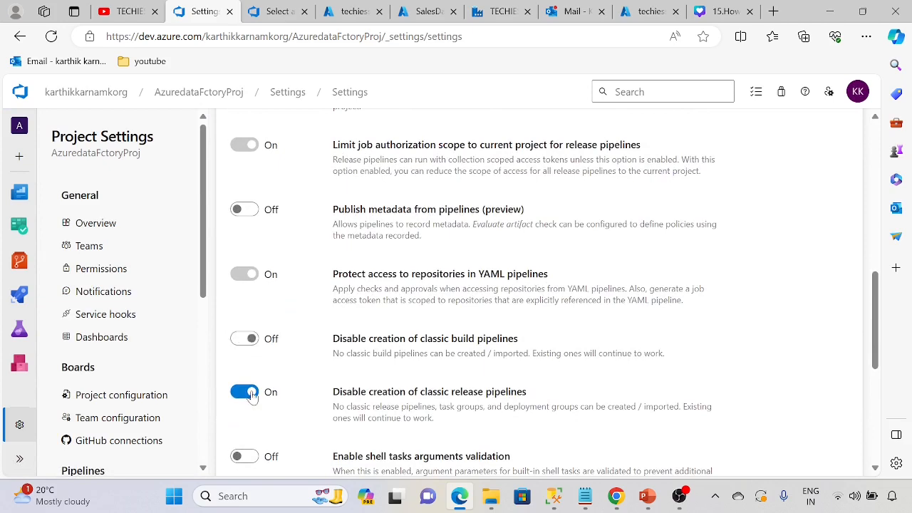
pyautogui.click(249, 393)
# Reload the pipeline settings page and open the project's Pipelines page.
pyautogui.scroll(-6, 370, 350)
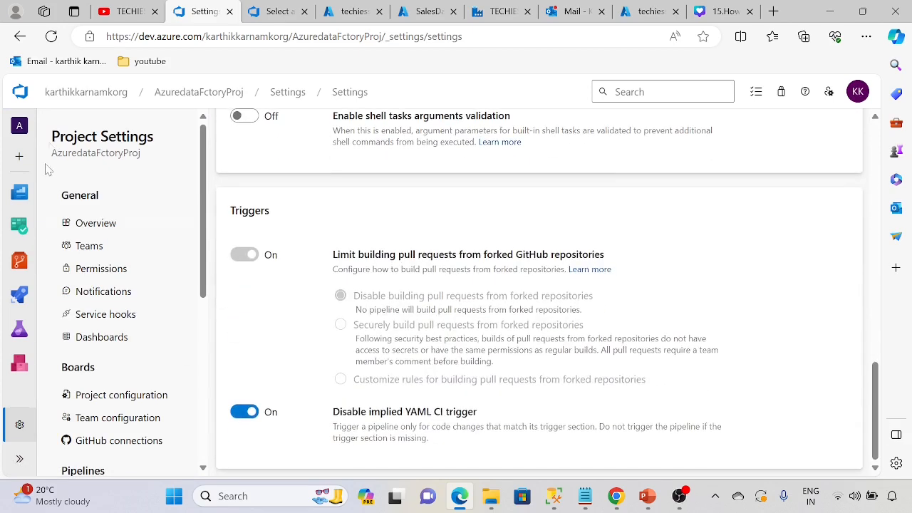
pyautogui.click(51, 36)
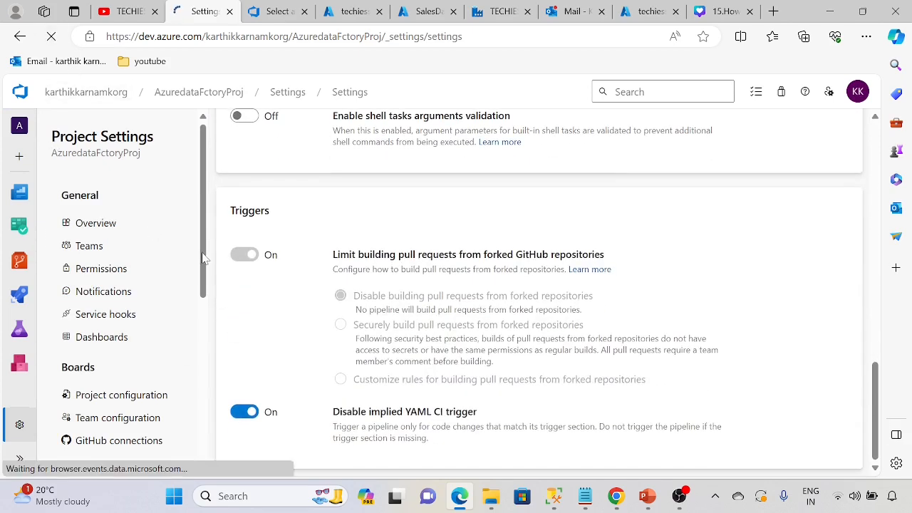
pyautogui.click(20, 298)
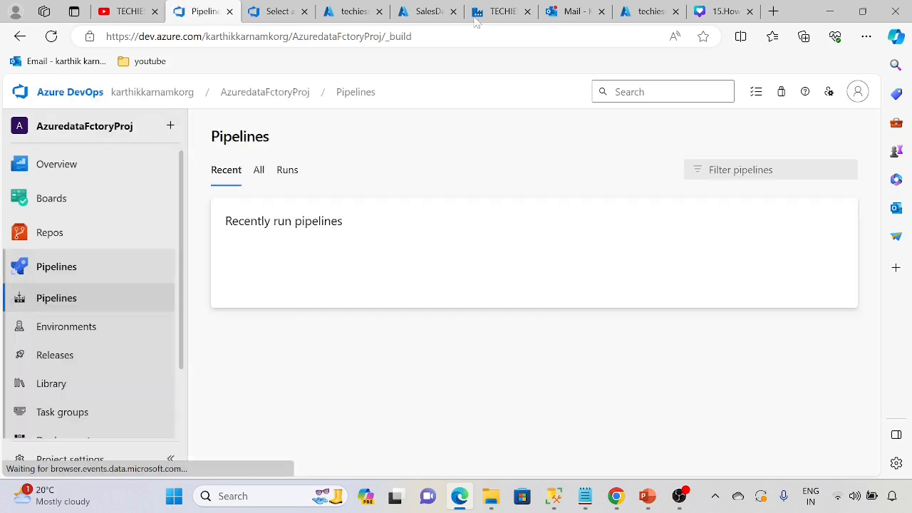
# Switch to the Azure portal, list the data factories, and open ADFTechiesStudy in a new browser tab.
pyautogui.click(499, 12)
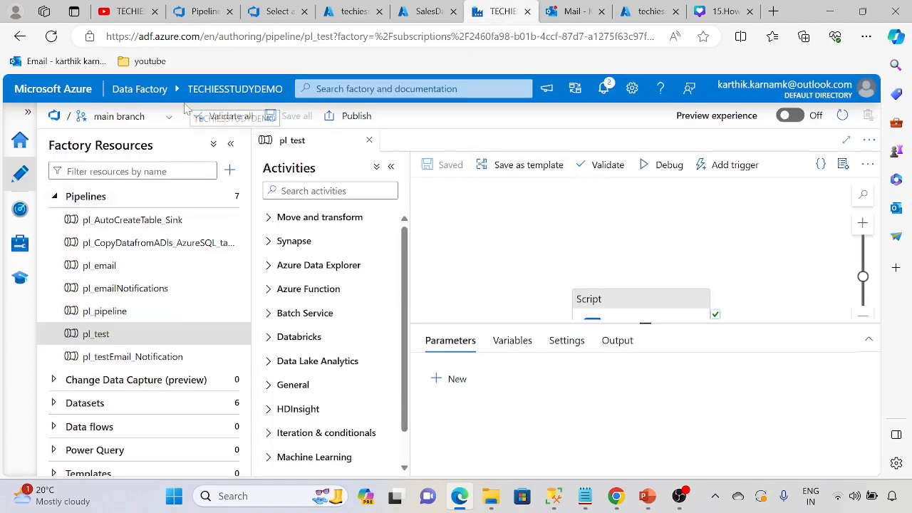
pyautogui.click(428, 11)
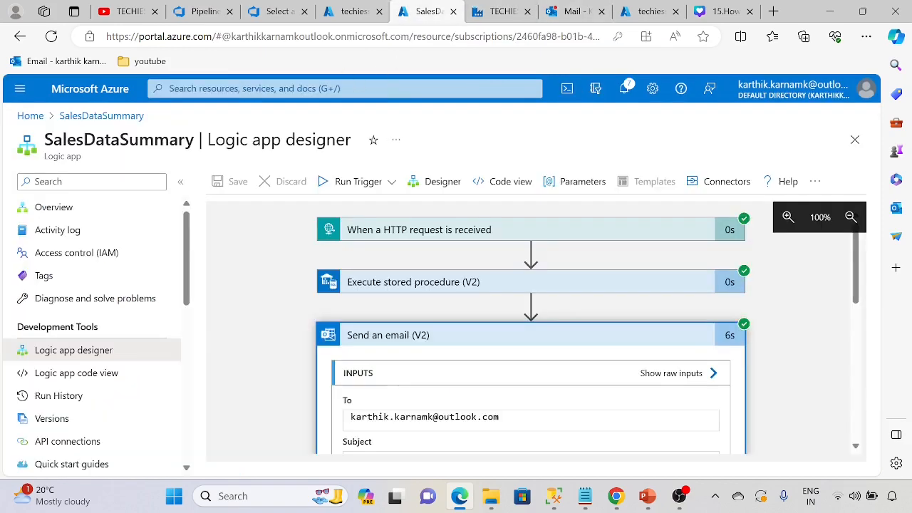
pyautogui.click(30, 116)
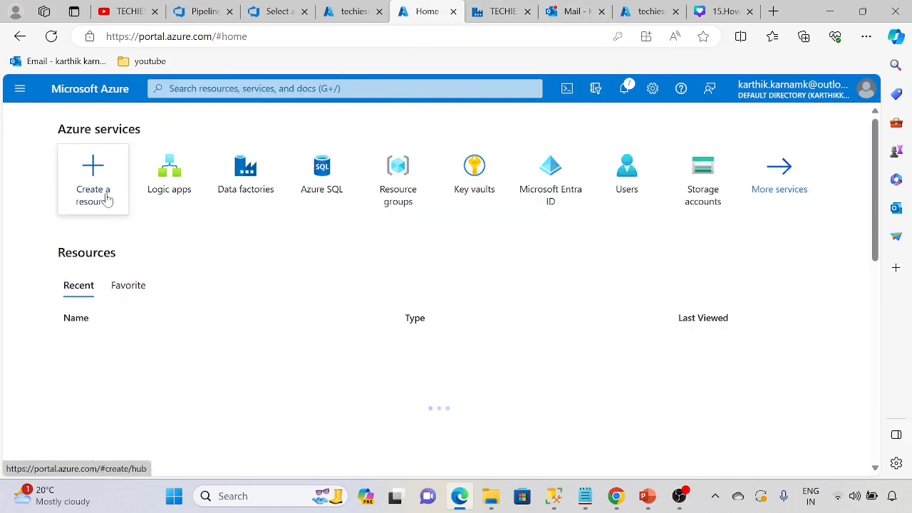
pyautogui.click(266, 187)
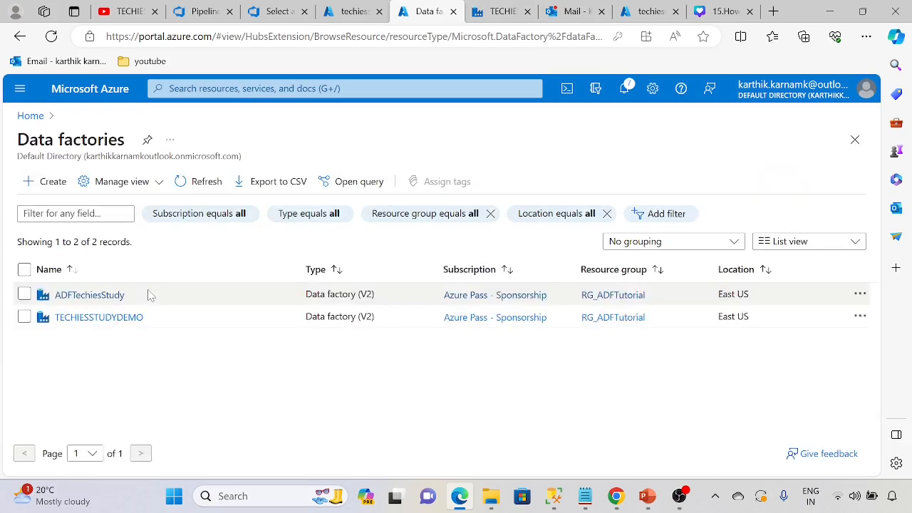
pyautogui.rightClick(107, 295)
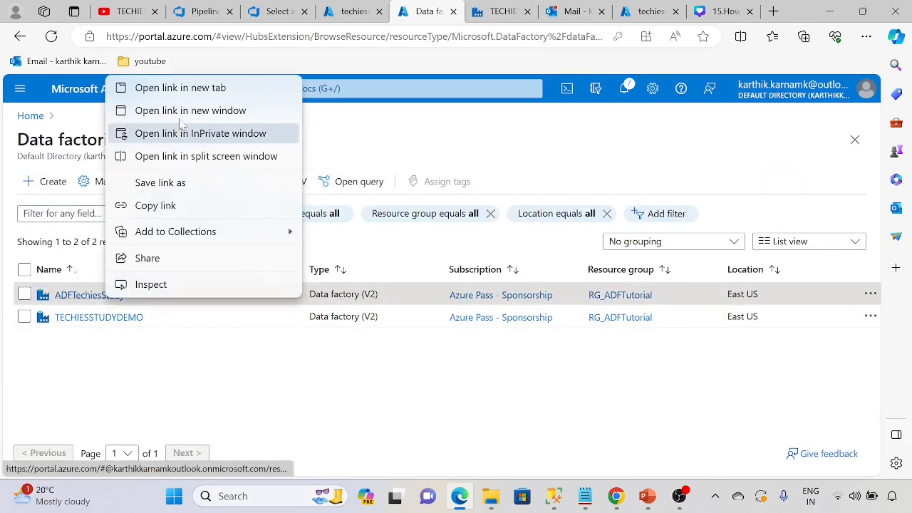
pyautogui.click(180, 88)
pyautogui.click(460, 12)
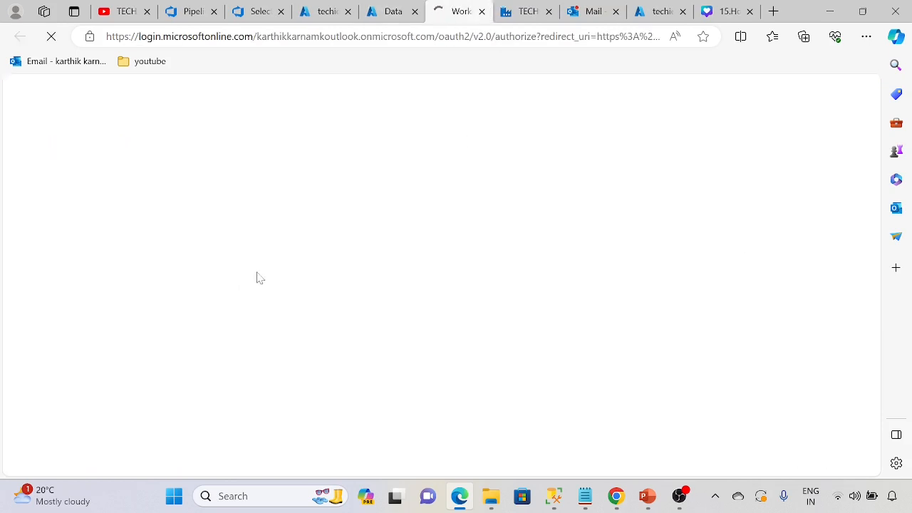
pyautogui.click(390, 20)
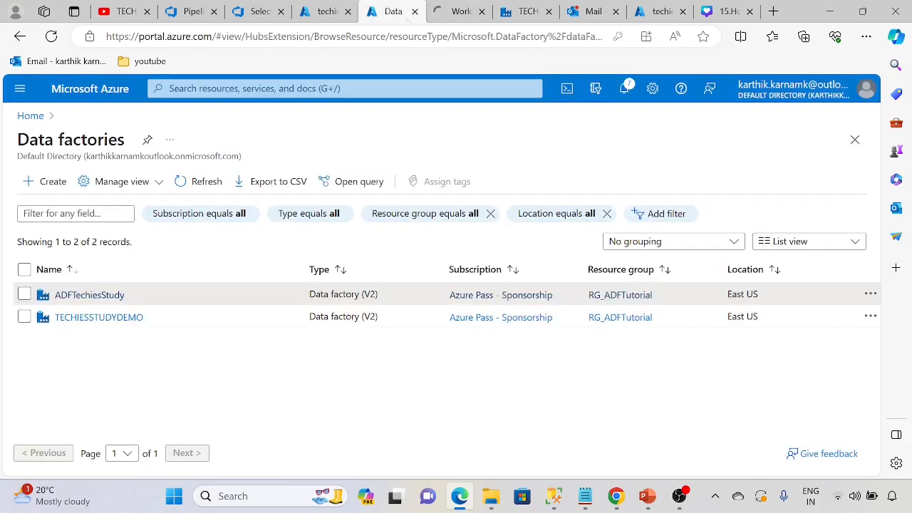
pyautogui.click(462, 14)
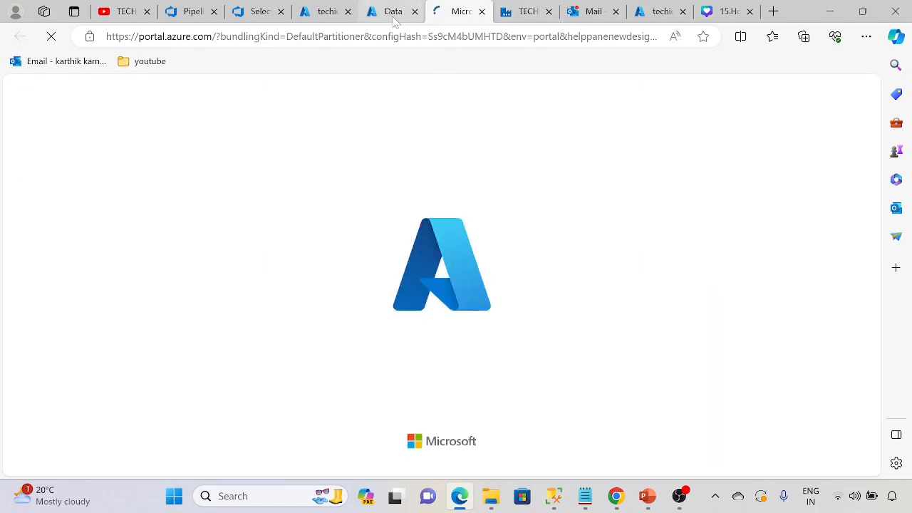
pyautogui.click(392, 17)
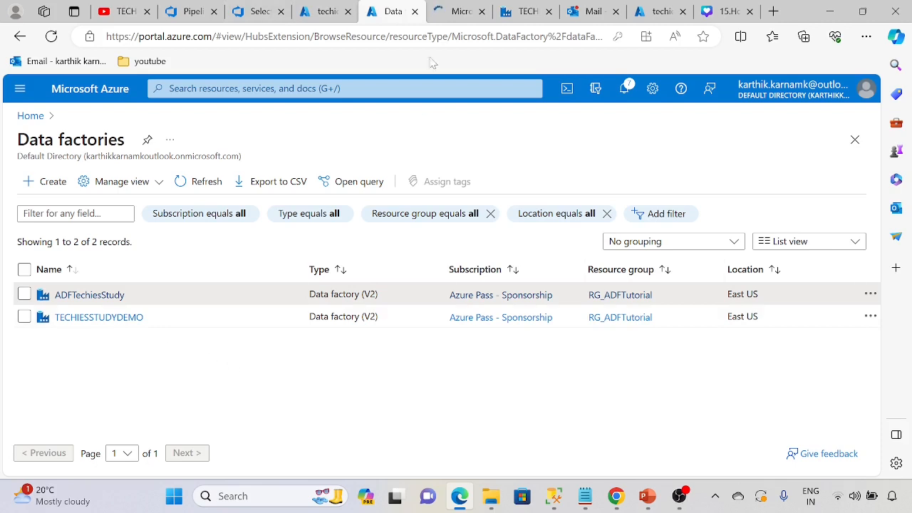
# Launch Azure Data Factory Studio from the ADFTechiesStudy overview page.
pyautogui.click(462, 13)
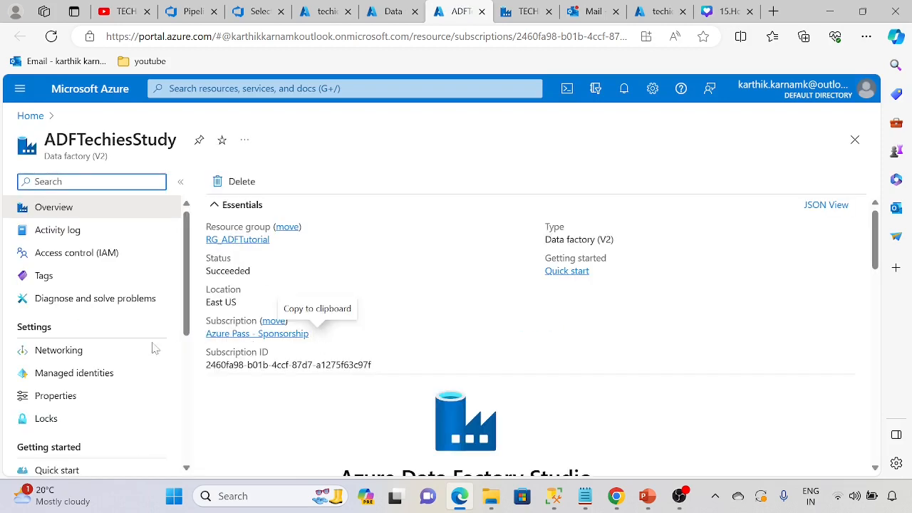
pyautogui.scroll(-2, 393, 407)
pyautogui.click(460, 404)
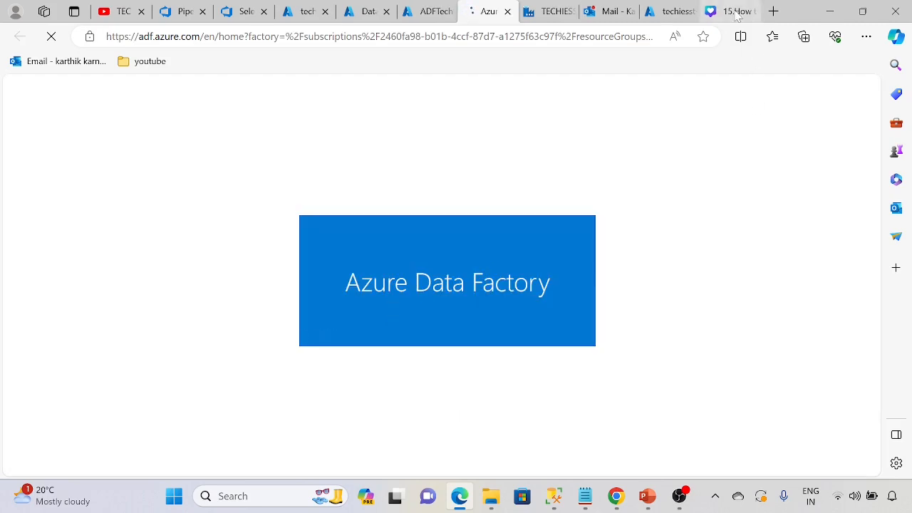
# Close the Canva design's browser tab and return to the Azure DevOps repository source selection for the new pipeline.
pyautogui.rightClick(760, 16)
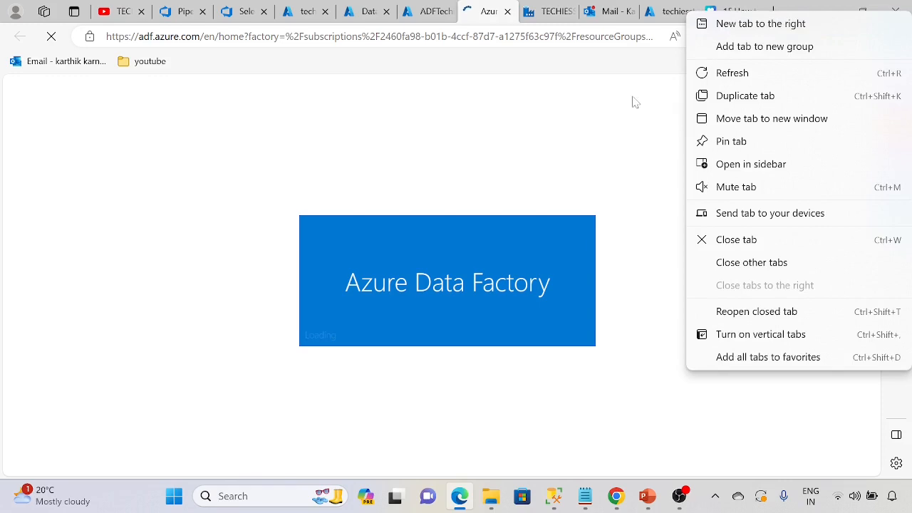
pyautogui.click(670, 13)
pyautogui.click(747, 15)
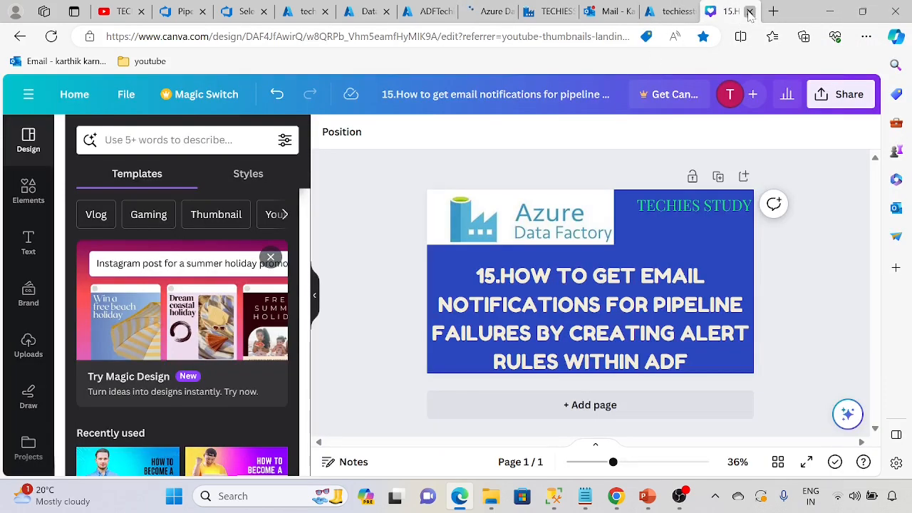
pyautogui.click(754, 11)
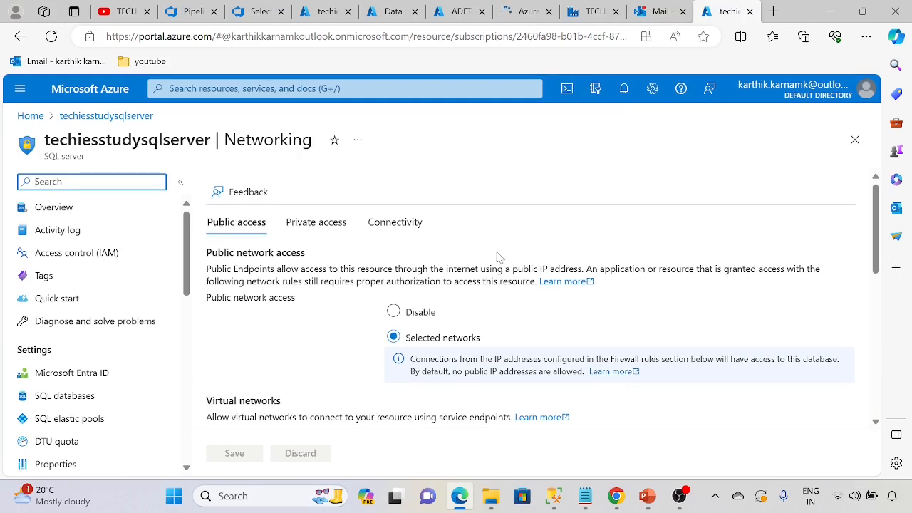
pyautogui.click(526, 11)
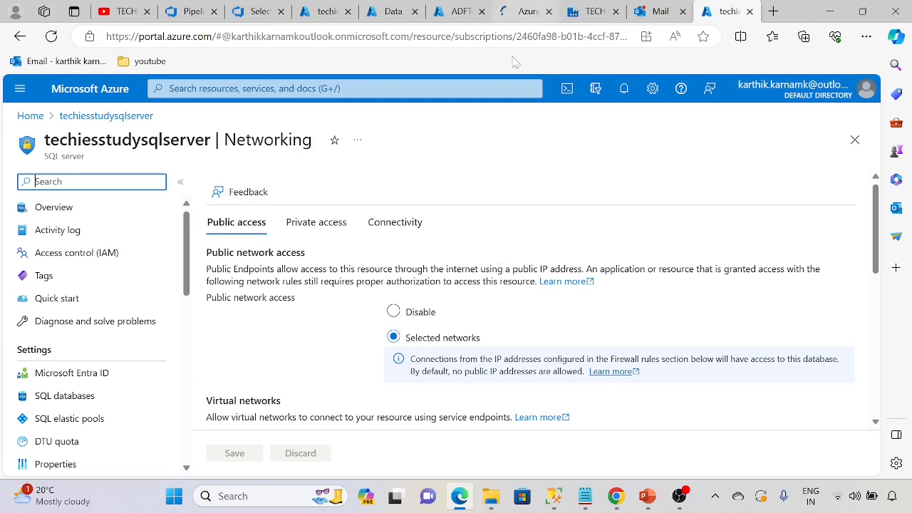
pyautogui.click(311, 13)
pyautogui.click(256, 11)
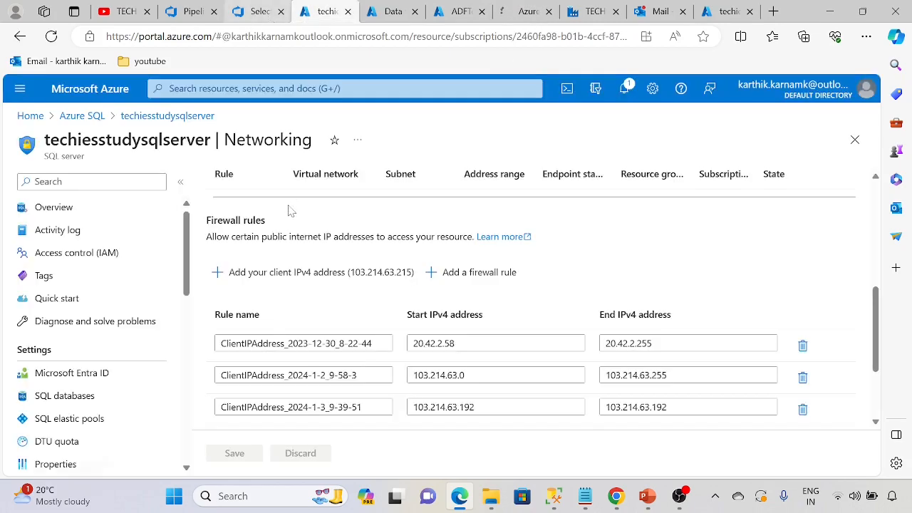
# Accept Azure Repos Git as the source with project AzuredataFctoryProj, repository AzureDataFactory.git and default branch adf_publish, and continue.
pyautogui.scroll(-2, 502, 327)
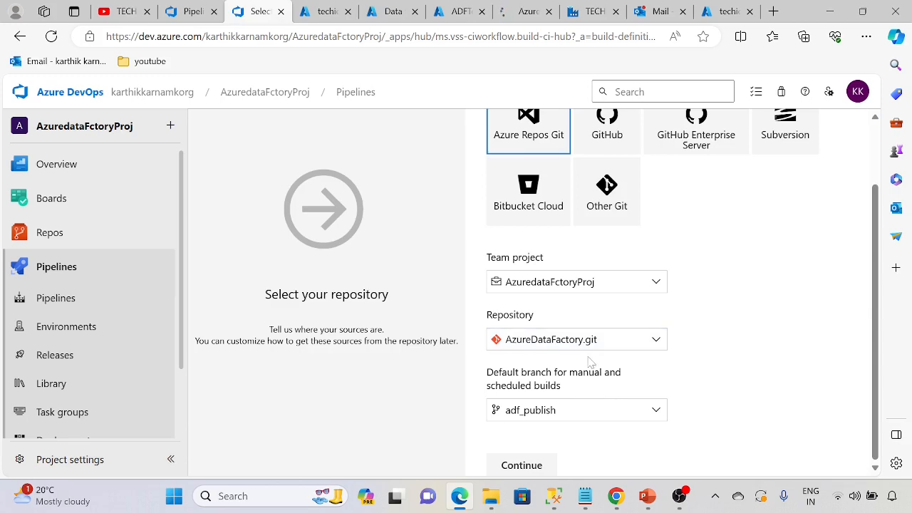
pyautogui.scroll(2, 579, 240)
pyautogui.scroll(-2, 575, 239)
pyautogui.scroll(2, 574, 237)
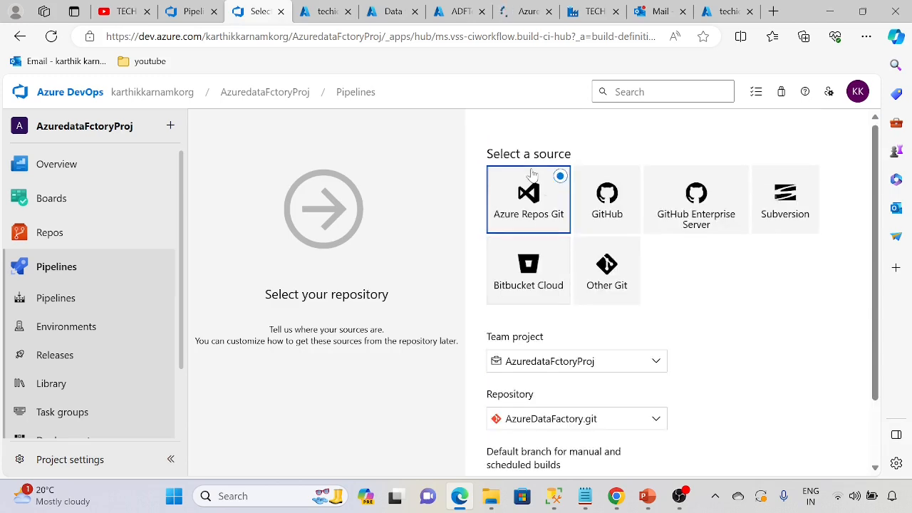
pyautogui.scroll(-2, 613, 353)
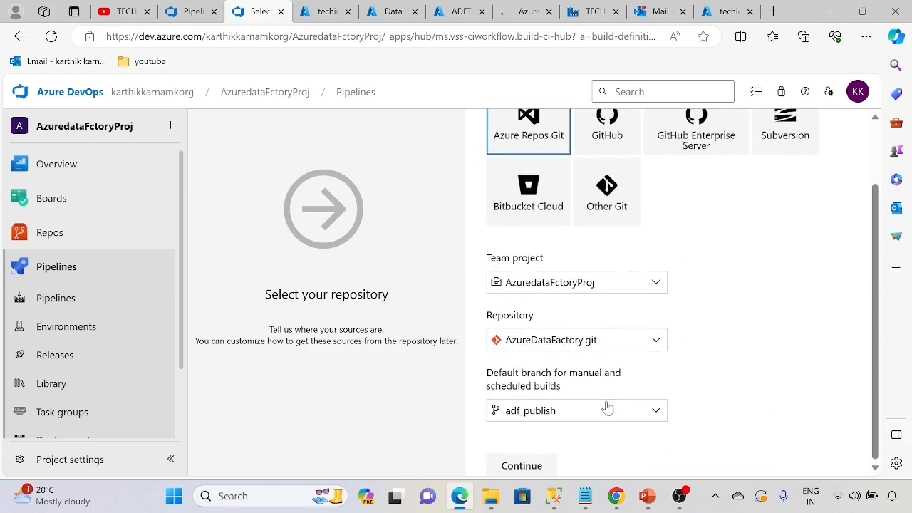
pyautogui.click(548, 467)
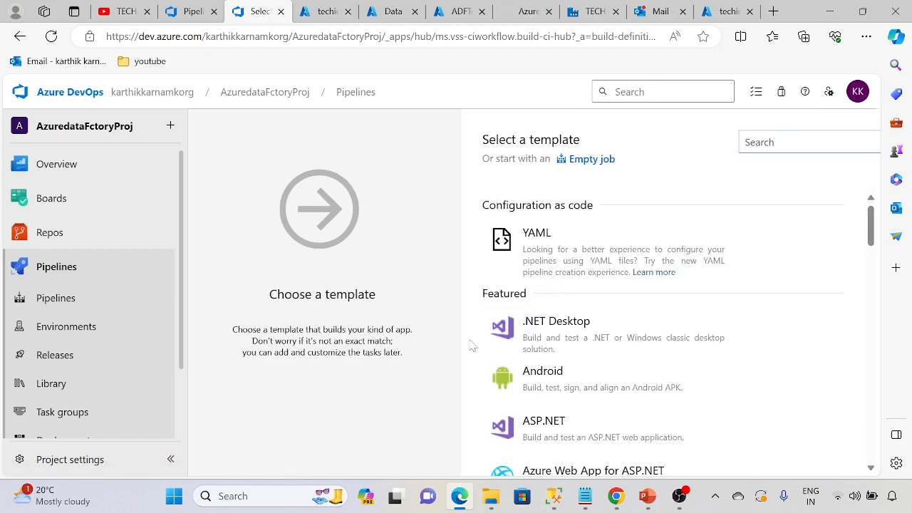
# Start the build pipeline from an empty job instead of a template.
pyautogui.scroll(-2, 473, 345)
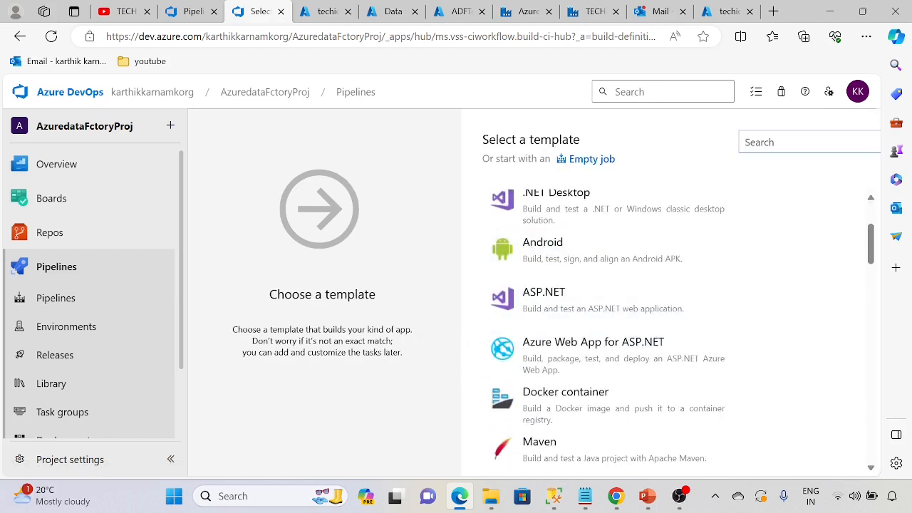
pyautogui.scroll(1, 540, 261)
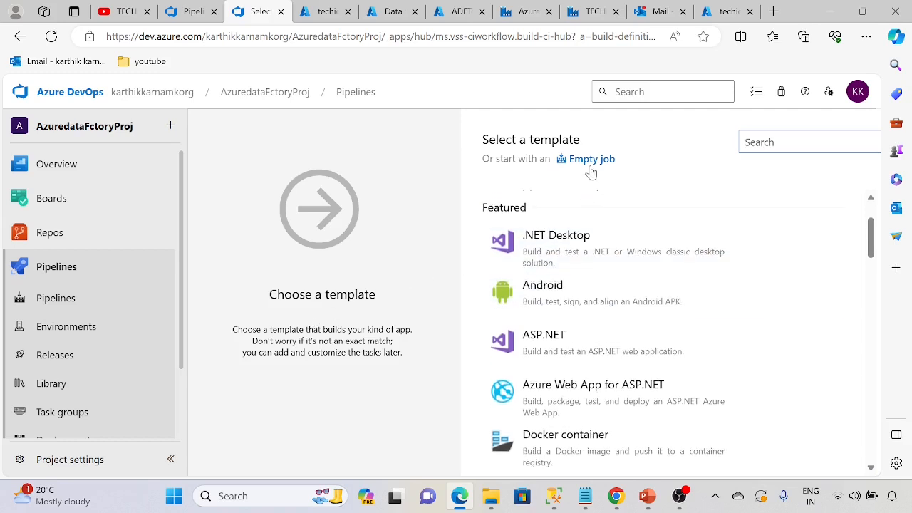
pyautogui.click(590, 163)
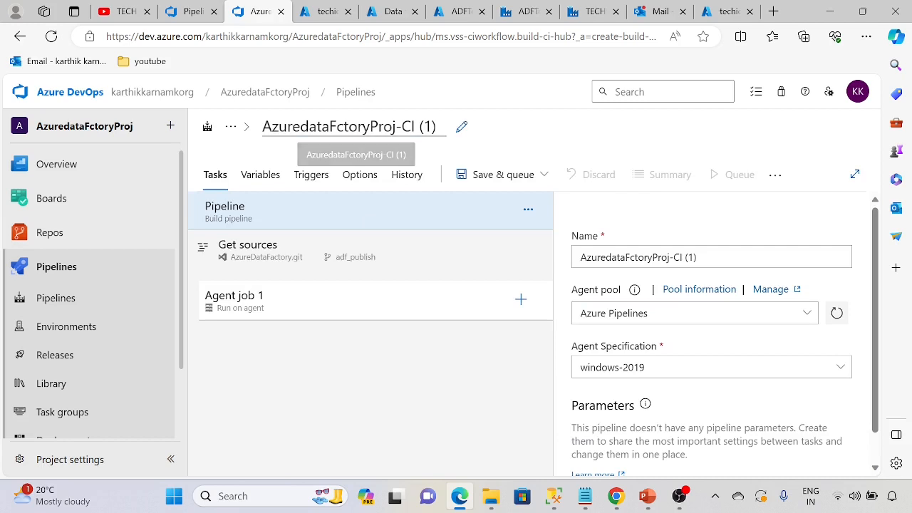
# Rename the build pipeline as AzuredataFctory_CI.
pyautogui.click(421, 127)
pyautogui.click(423, 126)
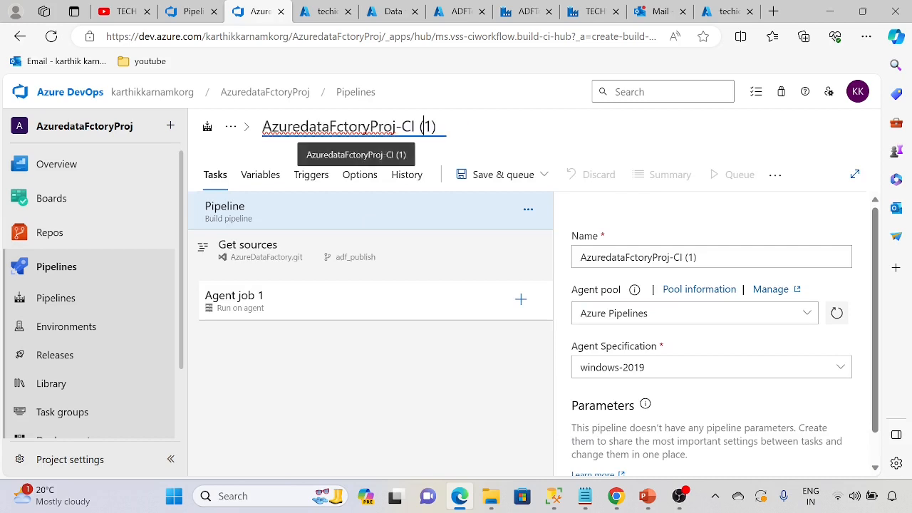
pyautogui.write('\\\\')
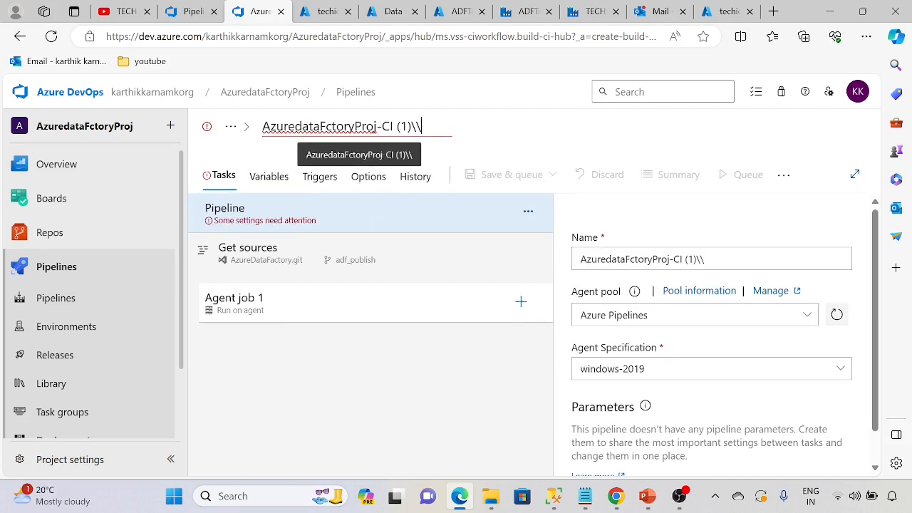
pyautogui.press('BackSpace')
pyautogui.press('BackSpace')
pyautogui.press('BackSpace')
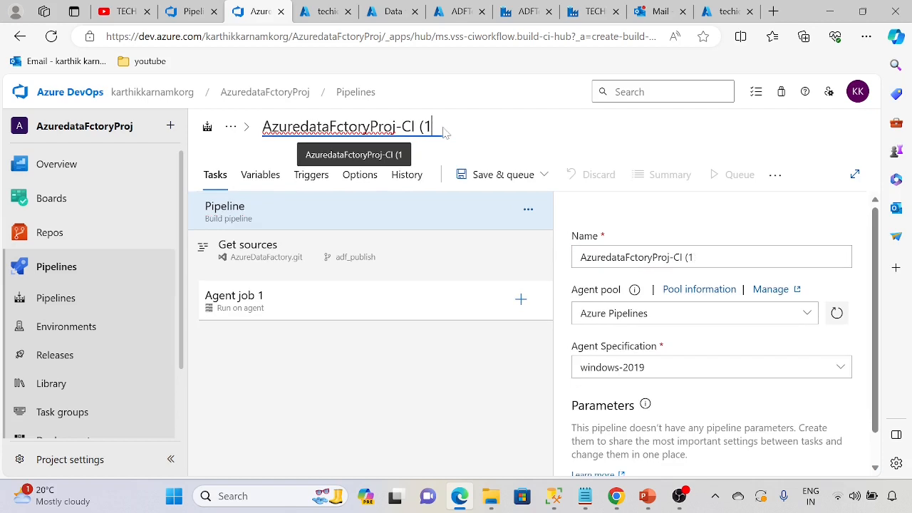
pyautogui.press('BackSpace')
pyautogui.press('BackSpace')
pyautogui.press('BackSpace')
pyautogui.press('BackSpace')
pyautogui.press('BackSpace')
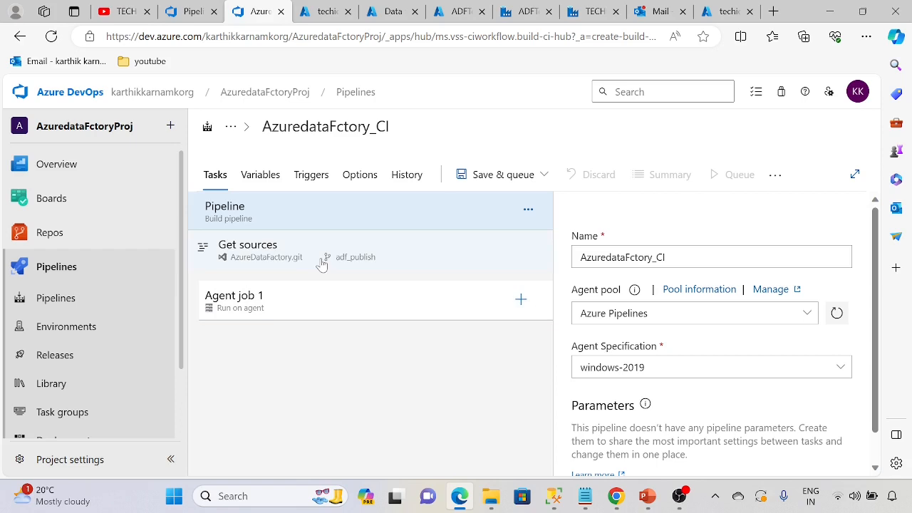
# Turn off shallow fetch in the pipeline's Get sources settings.
pyautogui.scroll(-1, 711, 334)
pyautogui.scroll(1, 682, 347)
pyautogui.click(308, 249)
pyautogui.scroll(-6, 720, 308)
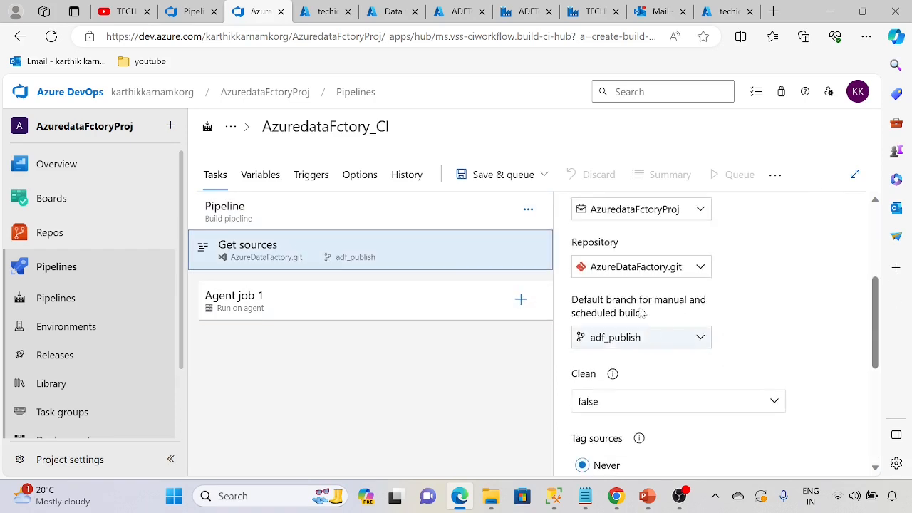
pyautogui.scroll(-2, 681, 417)
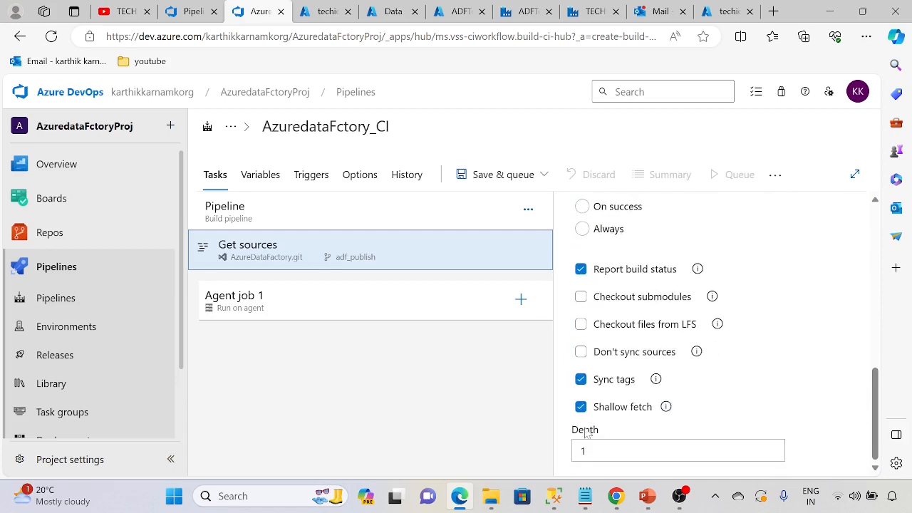
pyautogui.click(582, 410)
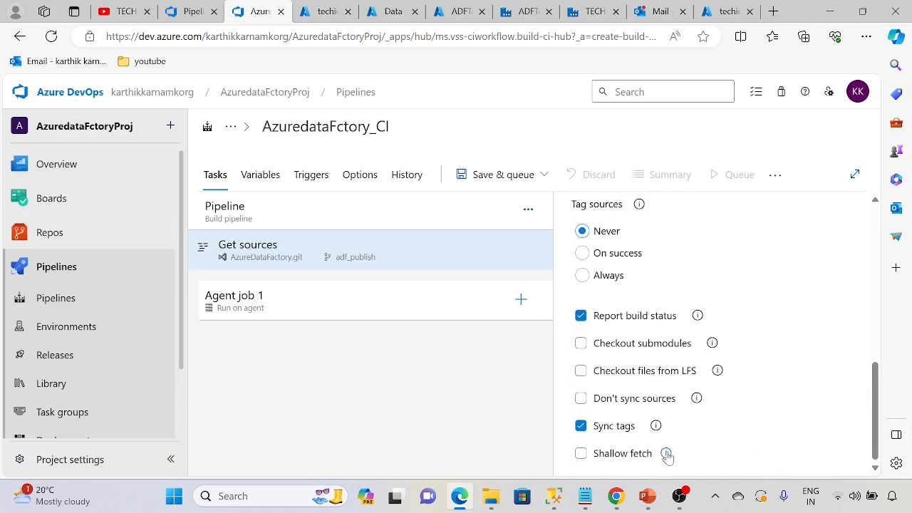
# Review the settings of Agent job 1, including agent selection, timeouts, dependencies and additional options.
pyautogui.click(274, 316)
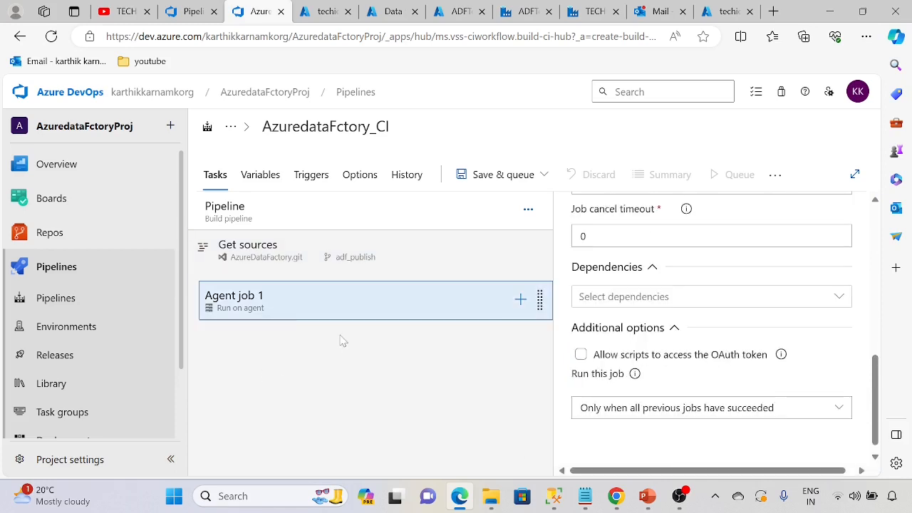
pyautogui.scroll(4, 672, 330)
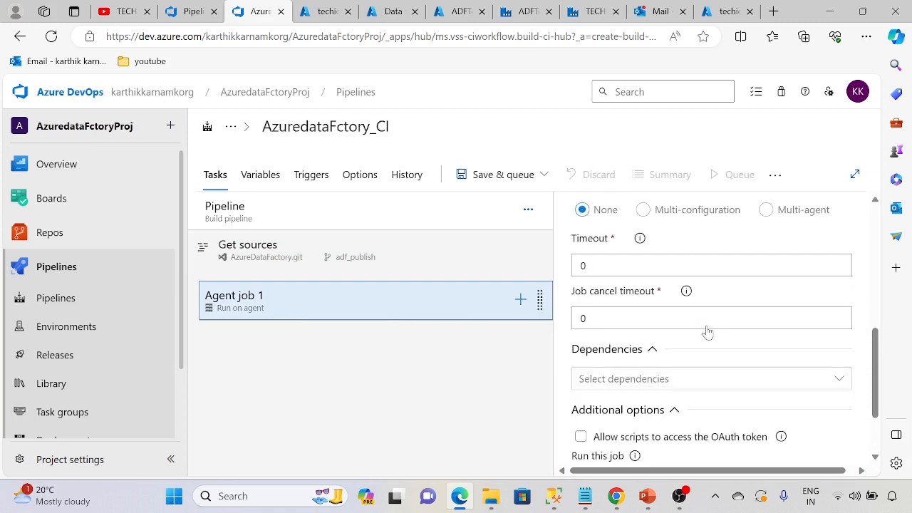
pyautogui.scroll(2, 669, 324)
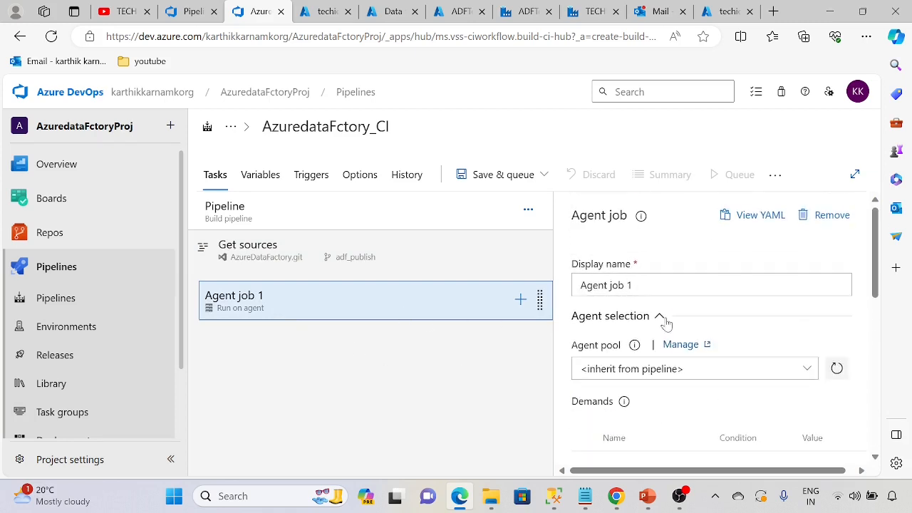
pyautogui.scroll(-5, 665, 322)
pyautogui.scroll(-2, 666, 324)
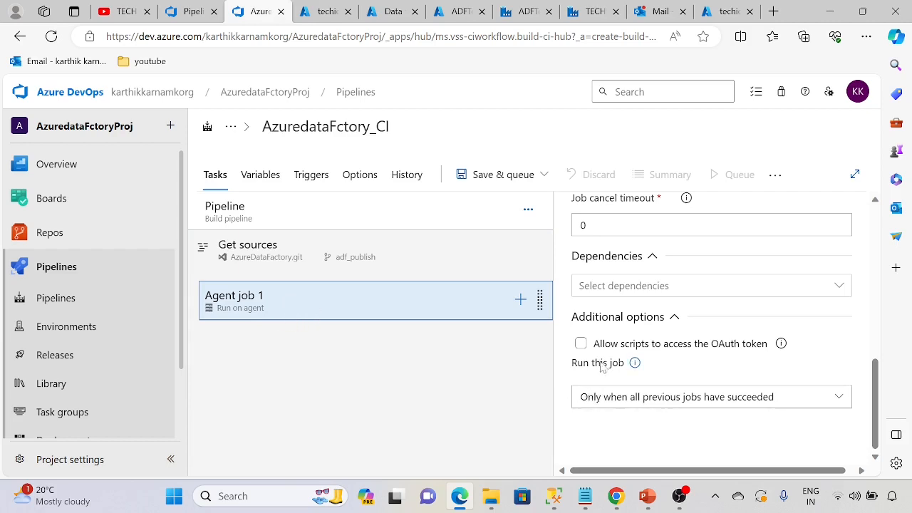
pyautogui.scroll(2, 603, 378)
pyautogui.scroll(-2, 600, 378)
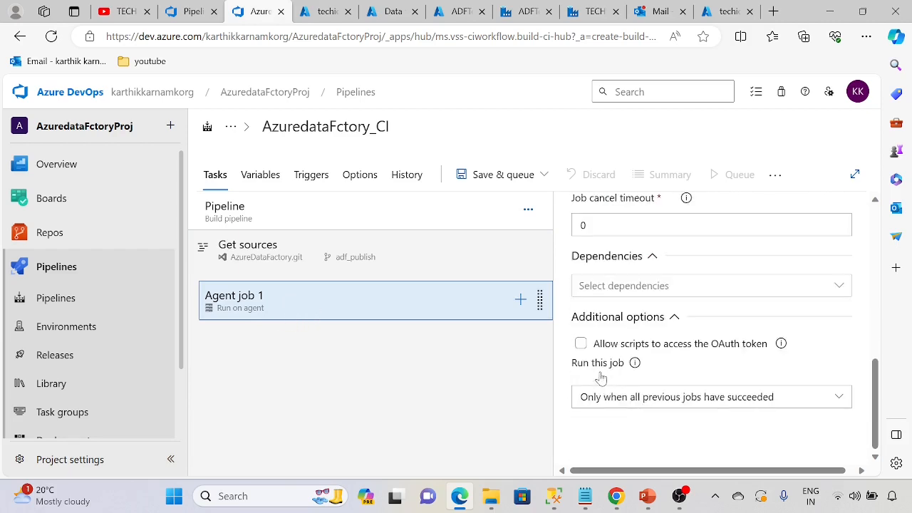
# Search the task catalog for "pub" and add the Publish build artifacts task to Agent job 1.
pyautogui.click(520, 299)
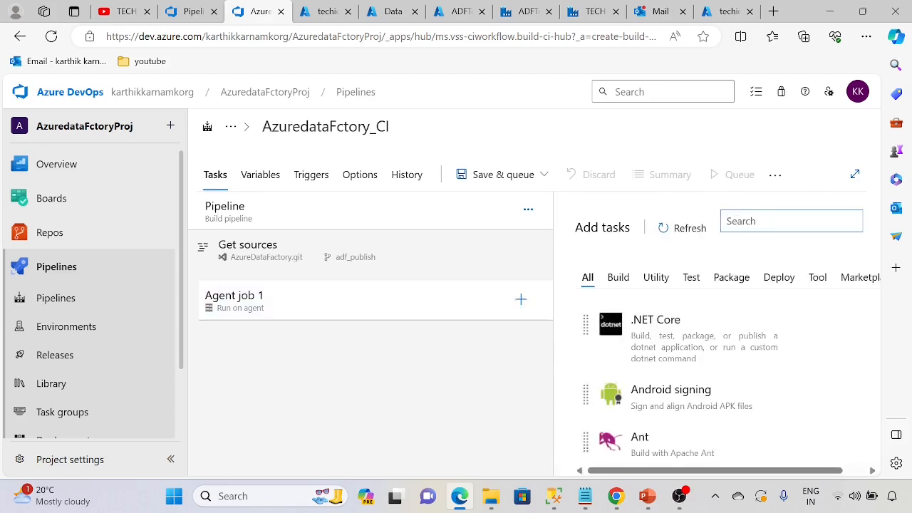
pyautogui.scroll(-8, 710, 349)
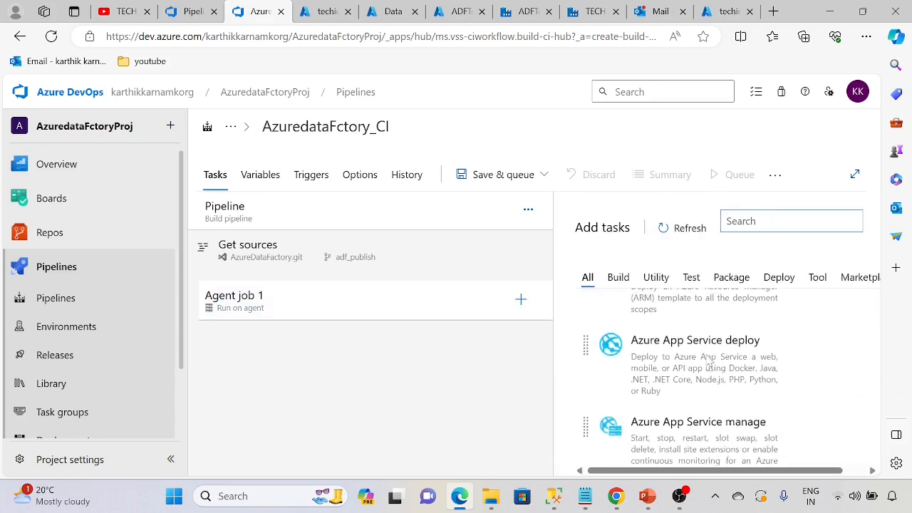
pyautogui.scroll(-6, 708, 363)
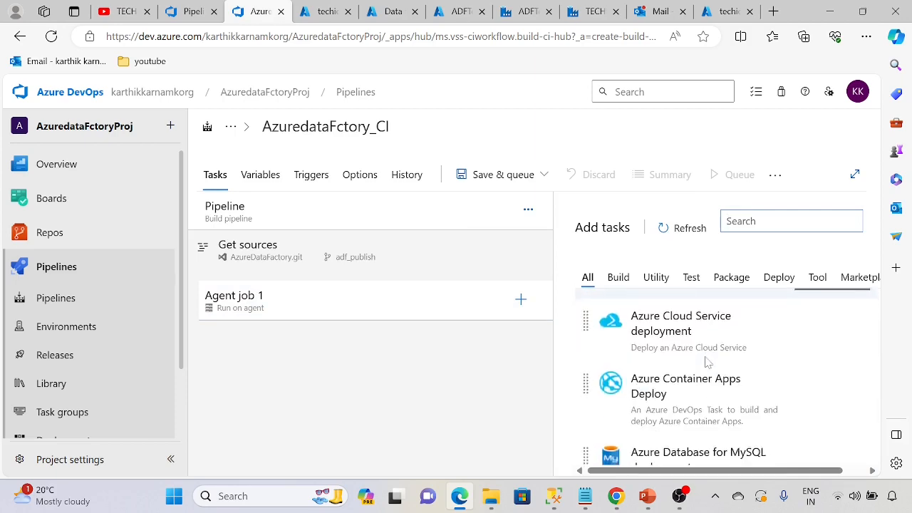
pyautogui.scroll(-2, 707, 363)
pyautogui.scroll(-10, 704, 363)
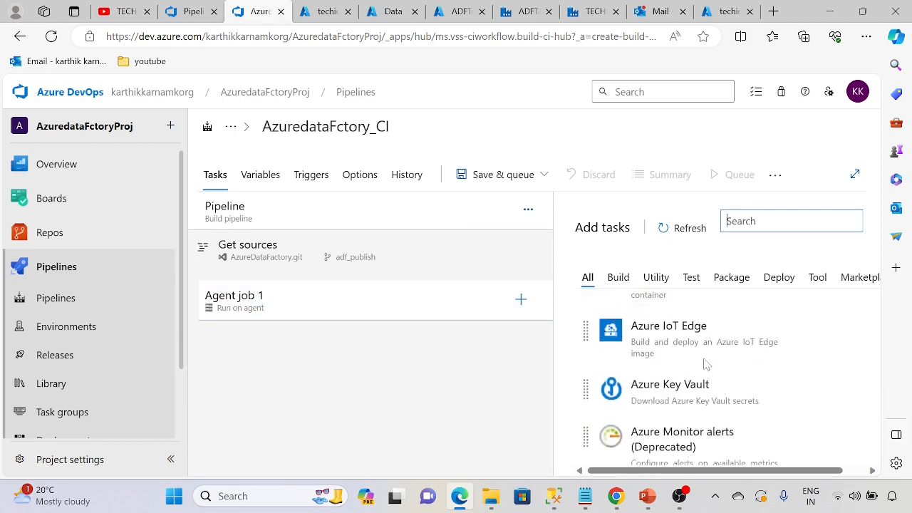
pyautogui.scroll(-8, 706, 363)
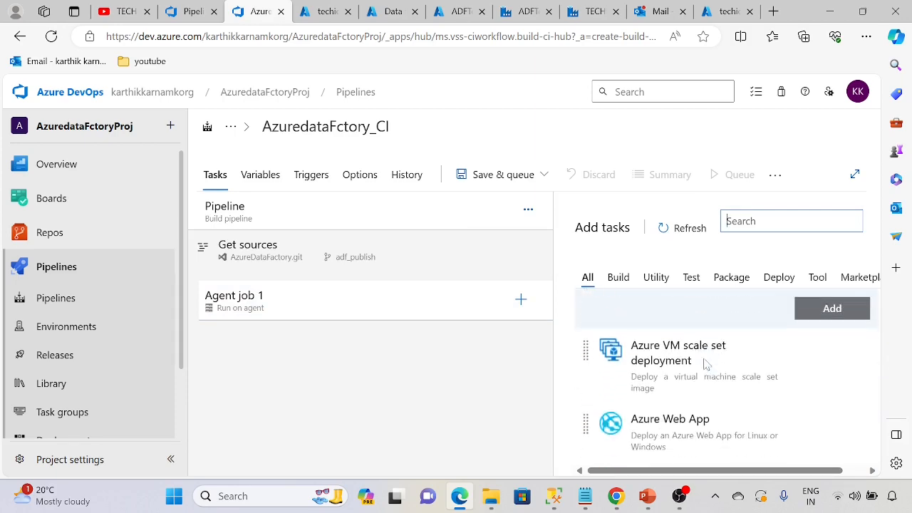
pyautogui.scroll(-2, 706, 364)
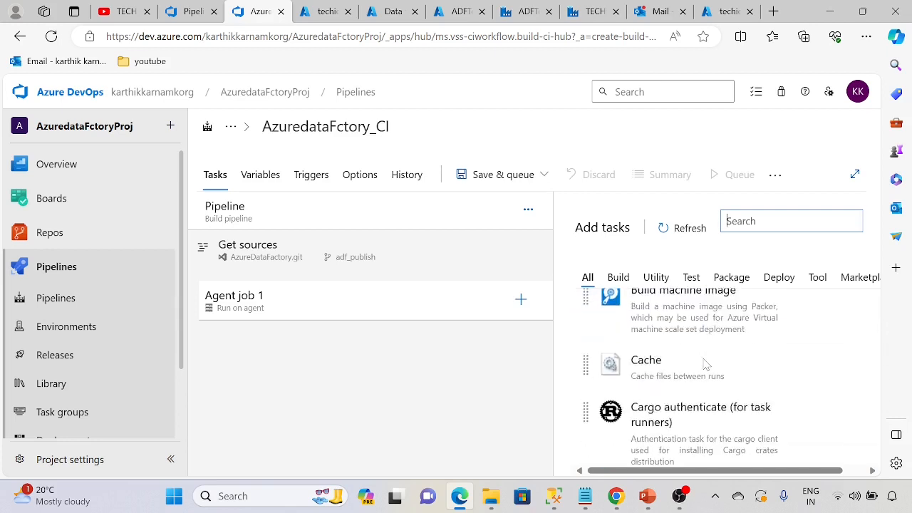
pyautogui.write('pub')
pyautogui.scroll(-2, 684, 363)
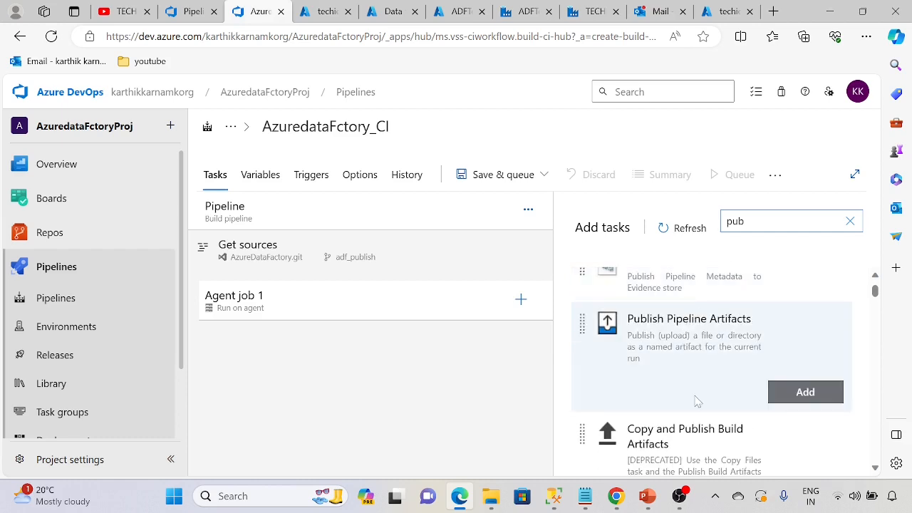
pyautogui.scroll(-3, 700, 414)
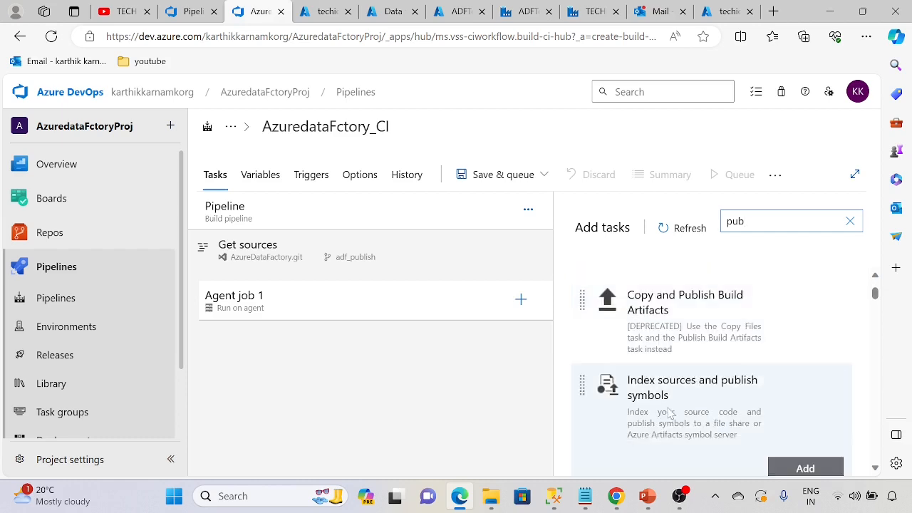
pyautogui.scroll(-3, 670, 385)
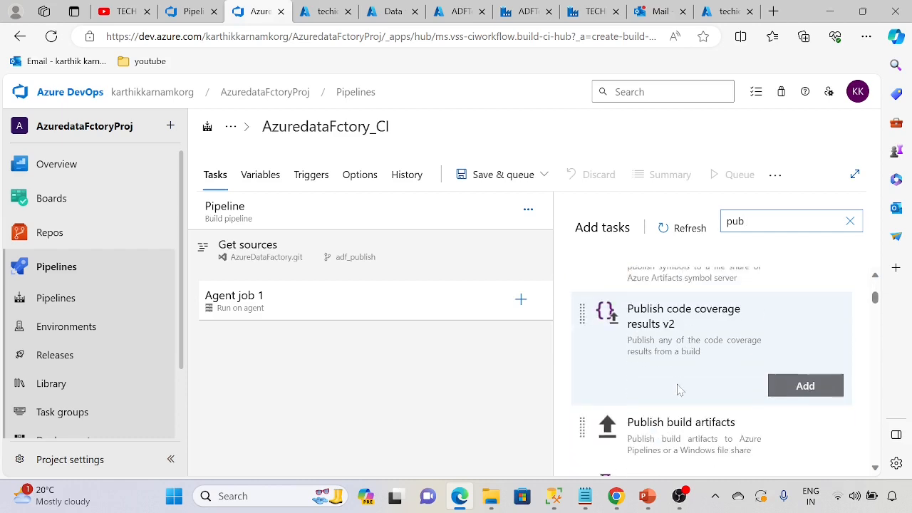
pyautogui.click(681, 354)
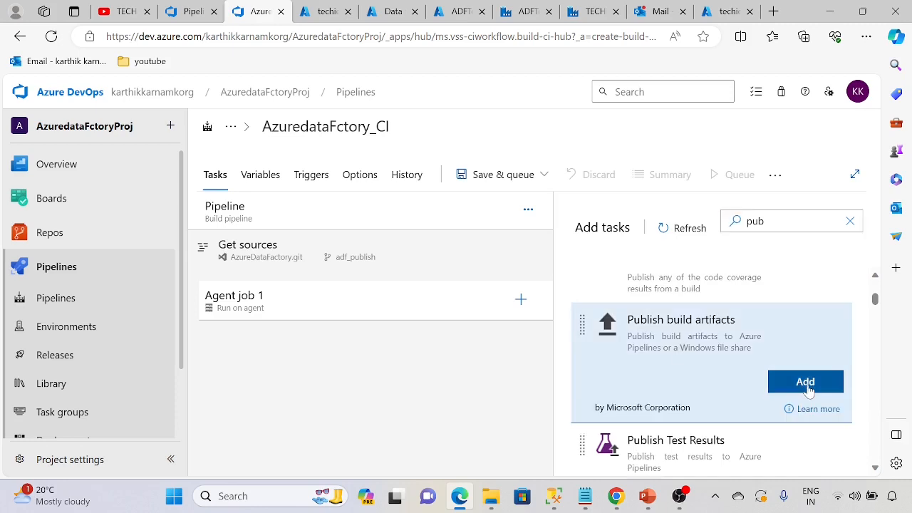
pyautogui.click(806, 385)
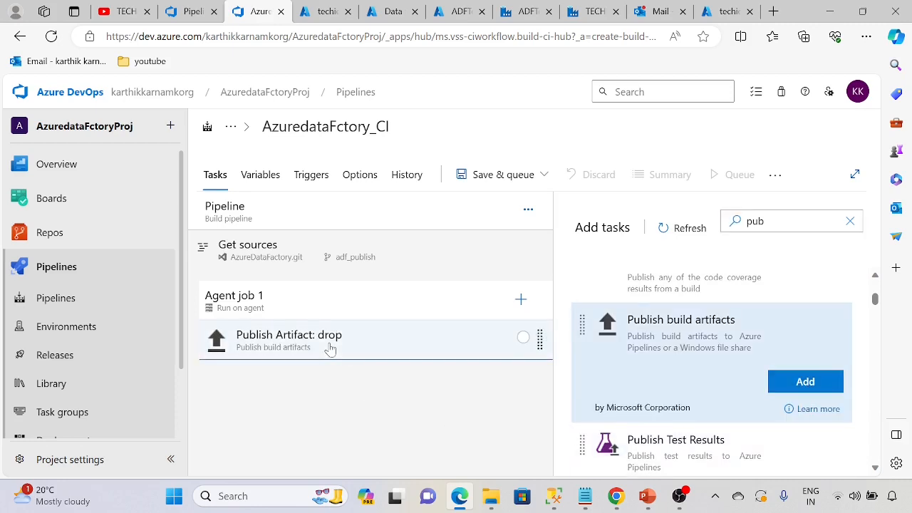
# Set the Publish Artifact: drop task's path to publish to the TECHIESSTUDYDEMO folder of AzureDataFactory.git.
pyautogui.click(329, 349)
pyautogui.scroll(-2, 658, 357)
pyautogui.tripleClick(734, 304)
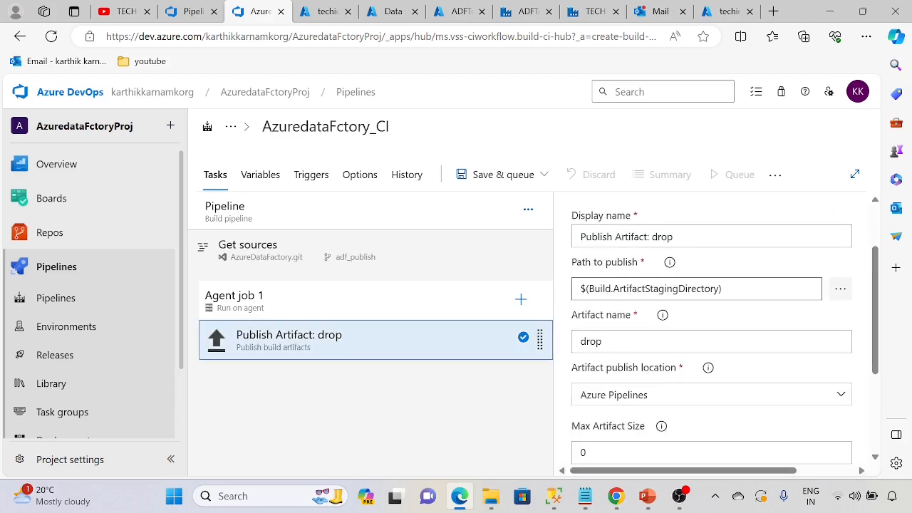
pyautogui.press('BackSpace')
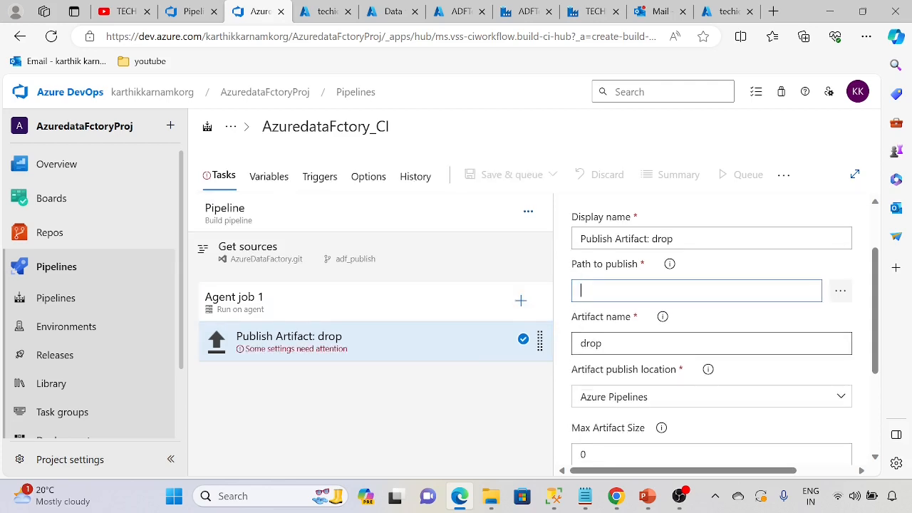
pyautogui.click(841, 290)
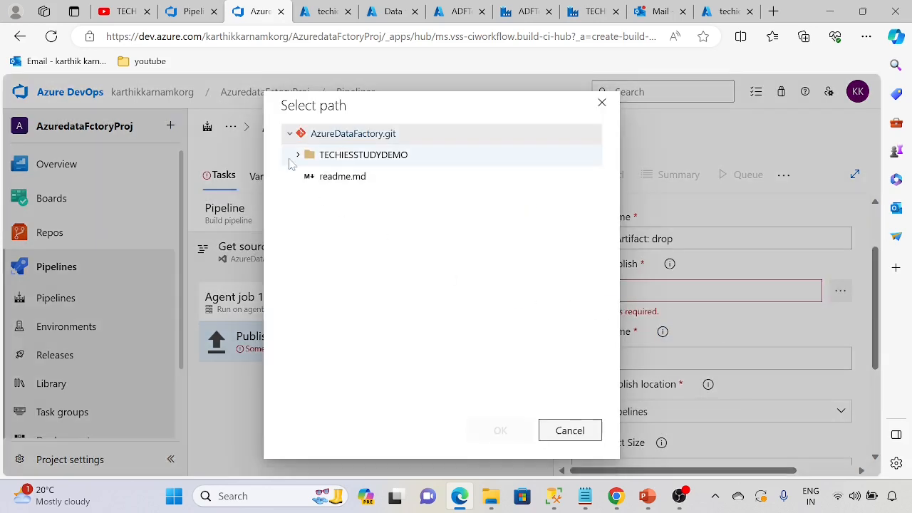
pyautogui.click(293, 156)
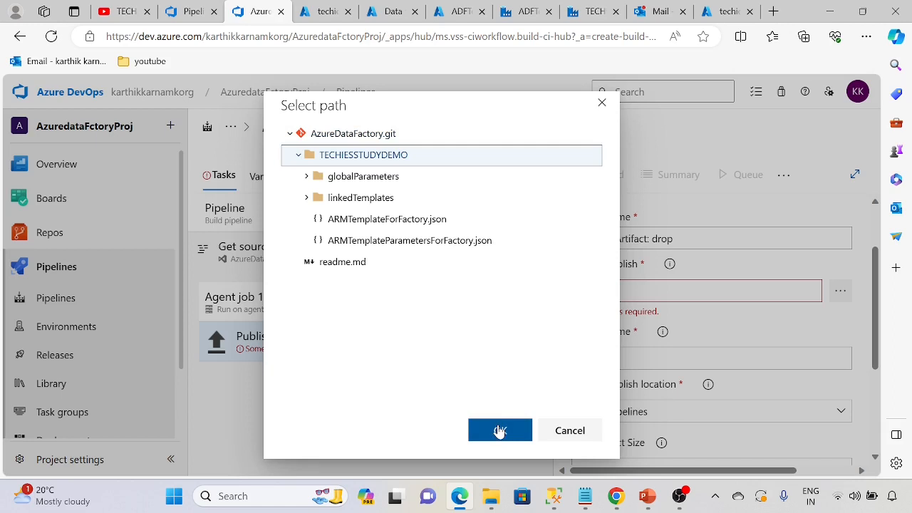
pyautogui.click(501, 431)
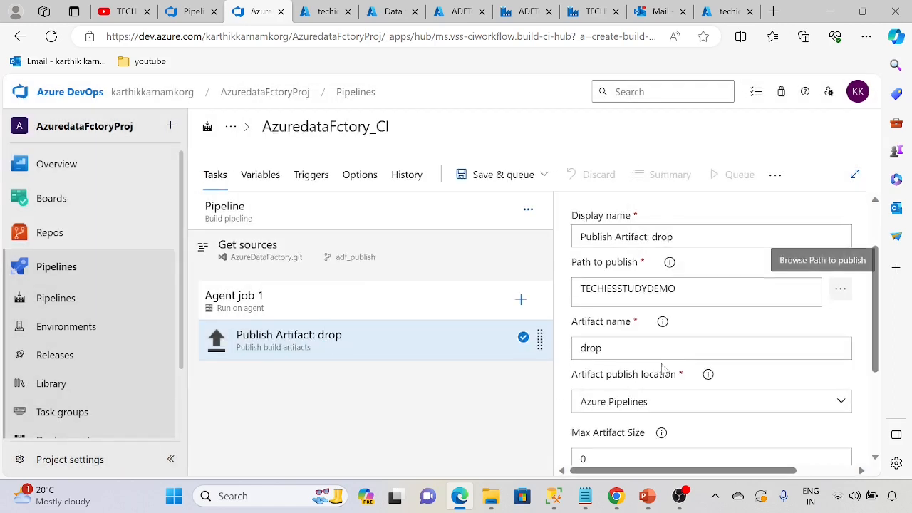
pyautogui.scroll(-3, 703, 368)
pyautogui.scroll(1, 703, 376)
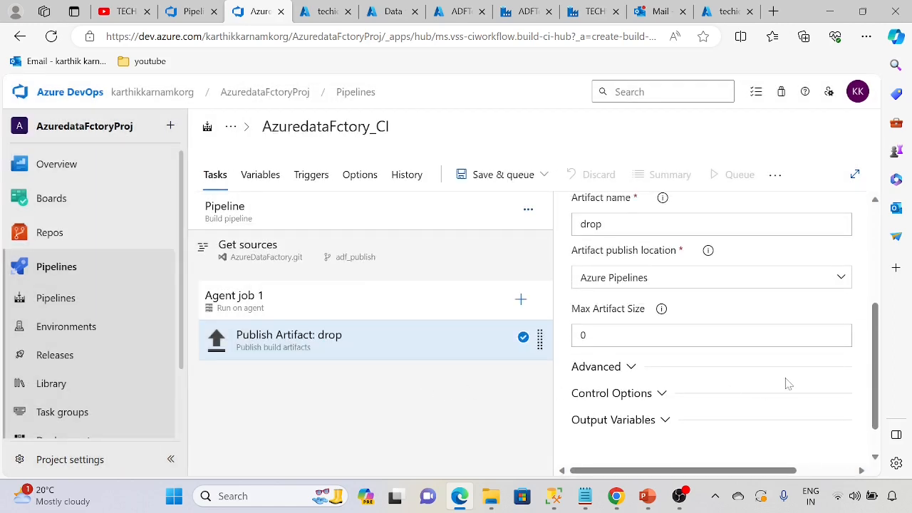
pyautogui.scroll(-1, 788, 384)
pyautogui.scroll(6, 713, 405)
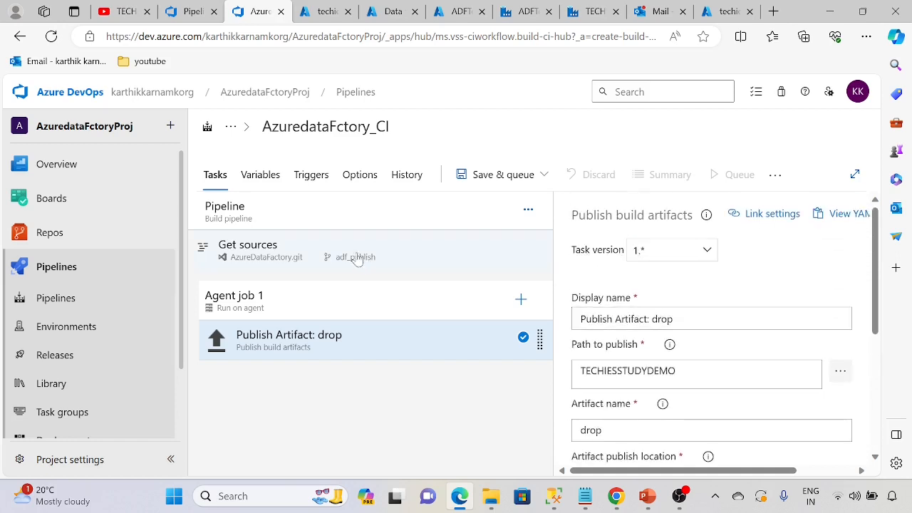
# Enable the continuous integration trigger for AzureDataFactory.git on the adf_publish branch and save the pipeline without queuing it.
pyautogui.click(258, 175)
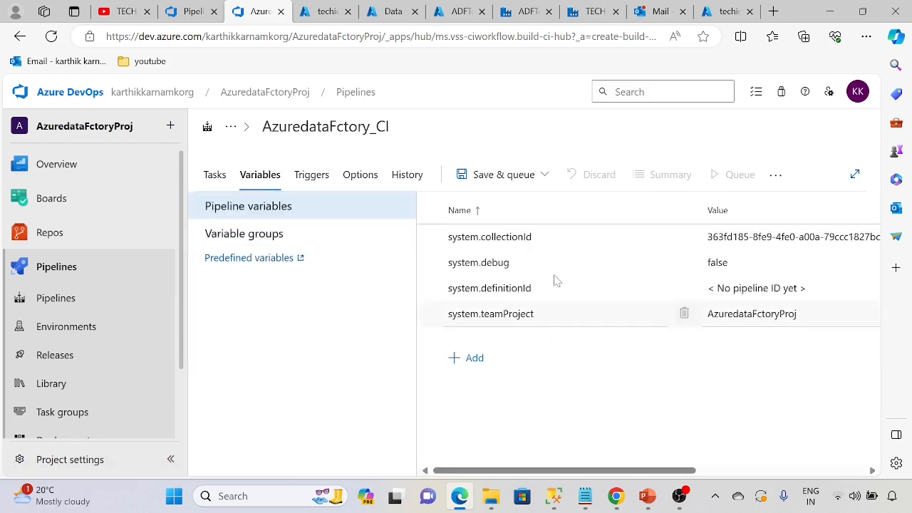
pyautogui.click(311, 175)
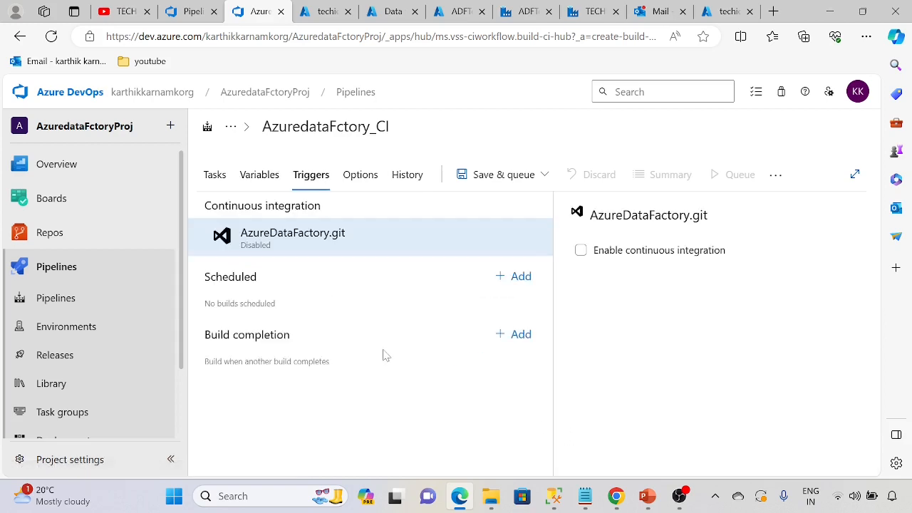
pyautogui.click(582, 251)
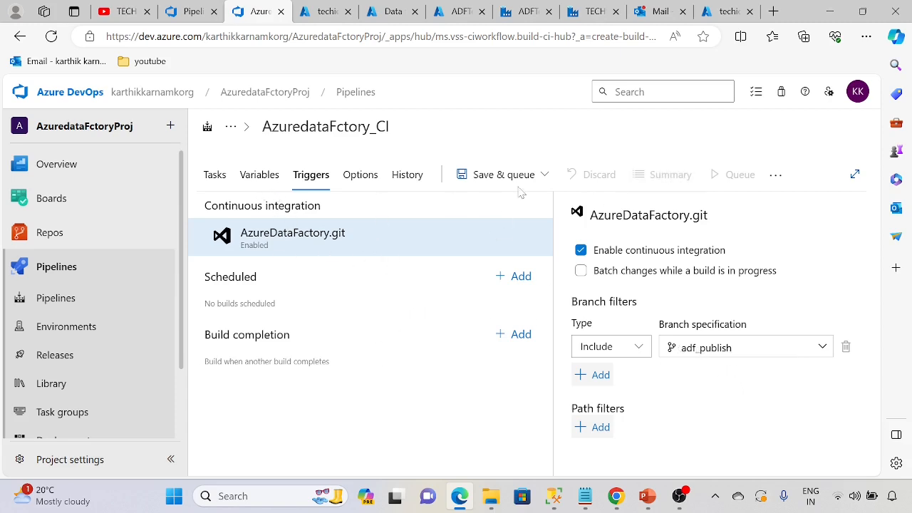
pyautogui.click(546, 178)
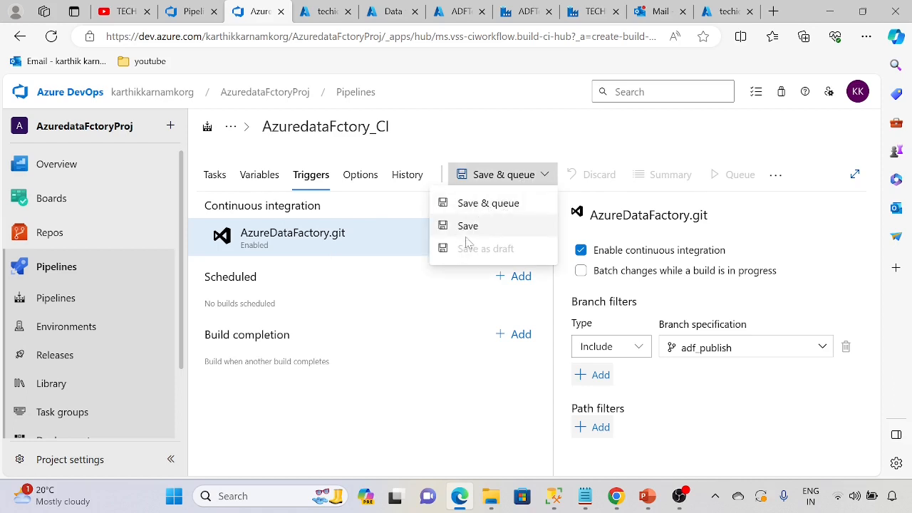
pyautogui.click(467, 239)
pyautogui.click(500, 359)
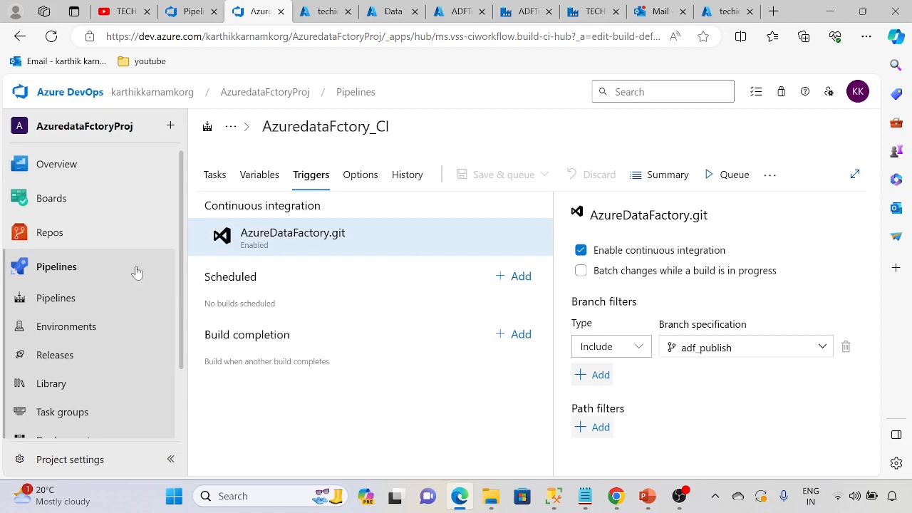
# Open AzuredataFctory_CI from the list of all pipelines and run it on the adf_publish branch with the windows-2019 agent.
pyautogui.click(93, 300)
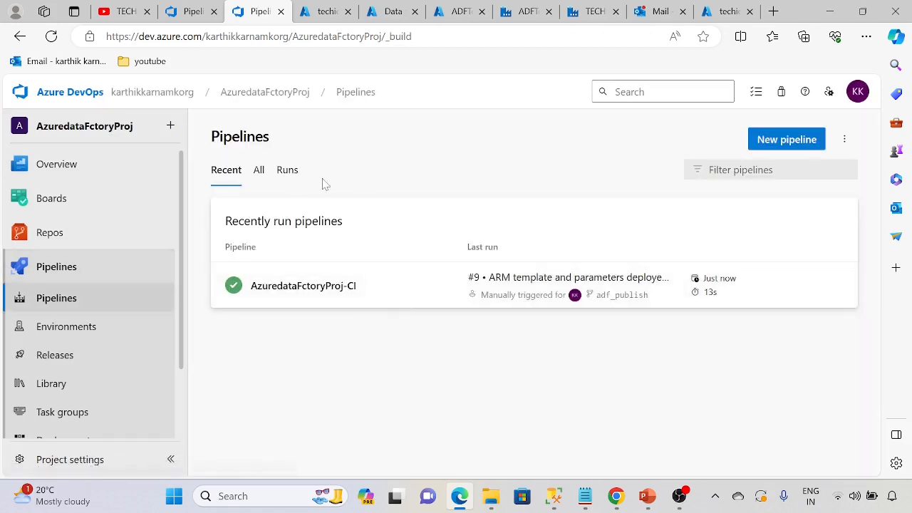
pyautogui.click(259, 171)
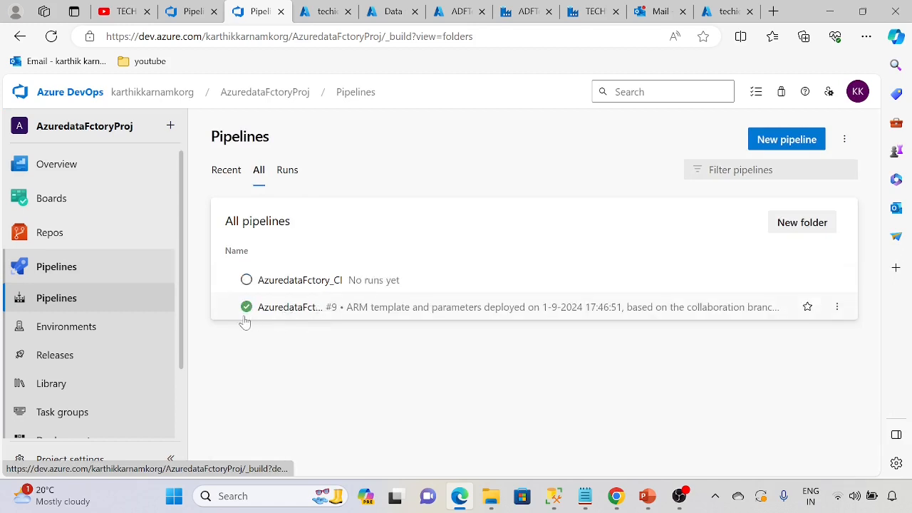
pyautogui.click(292, 281)
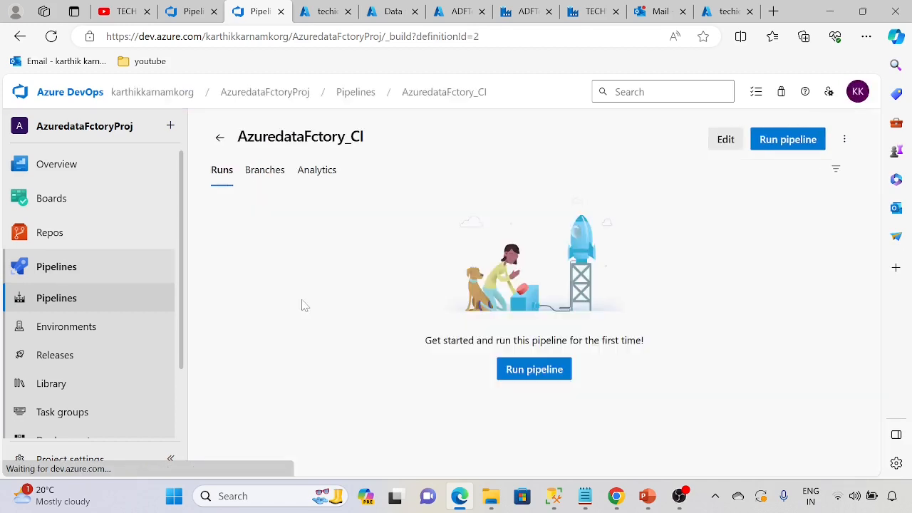
pyautogui.click(543, 374)
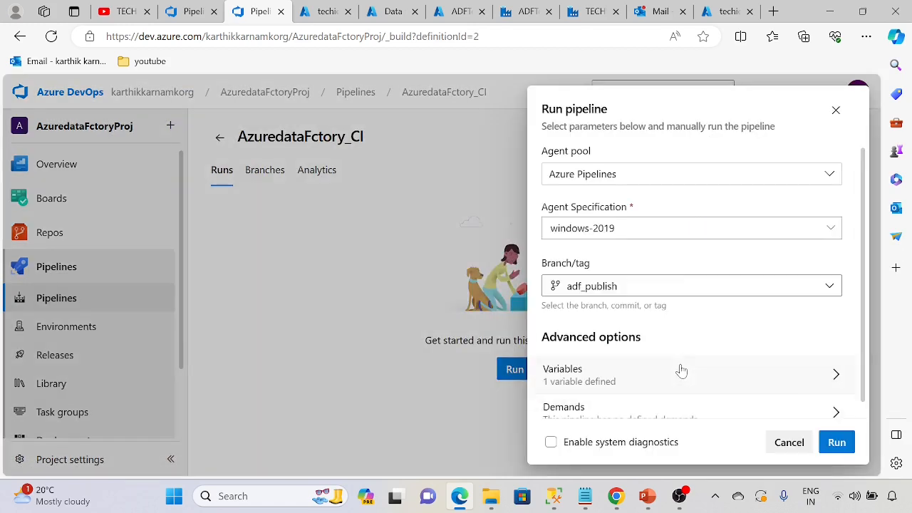
pyautogui.scroll(-1, 709, 324)
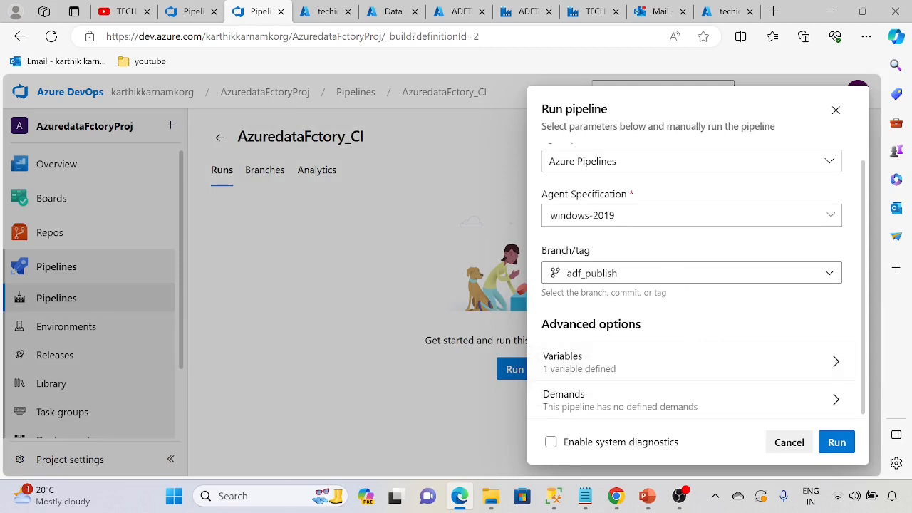
pyautogui.click(836, 443)
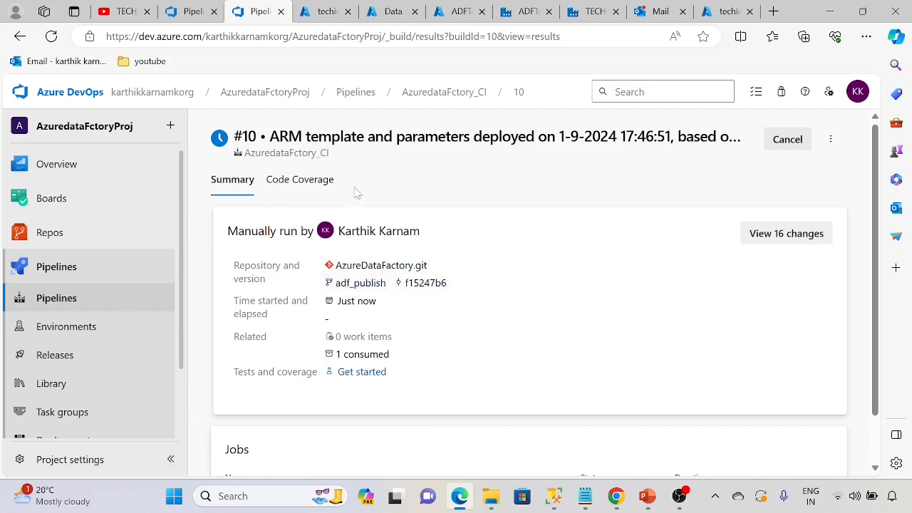
# Check the Agent job 1 log of the new run and return to the run summary.
pyautogui.scroll(-1, 475, 289)
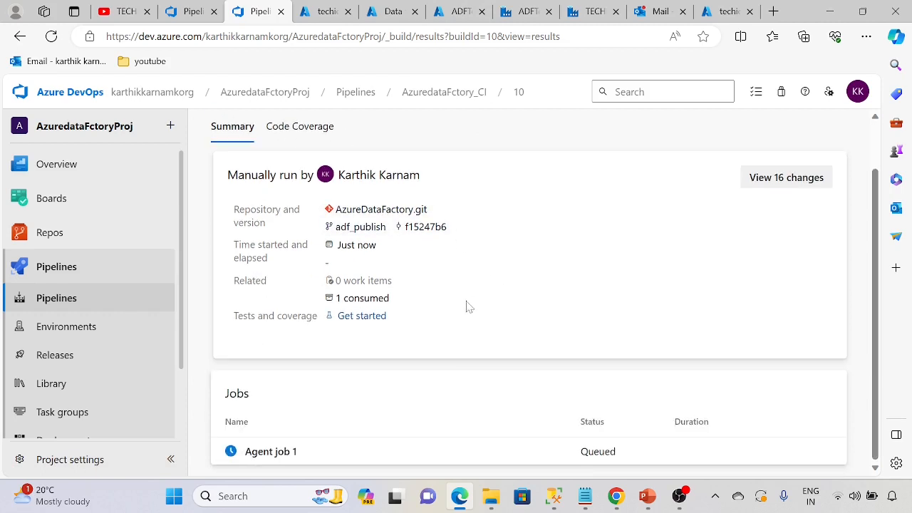
pyautogui.click(385, 452)
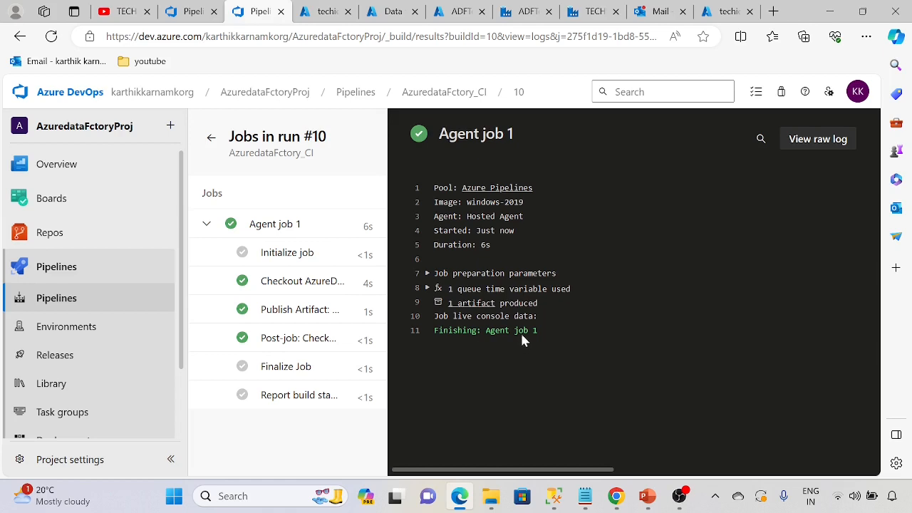
pyautogui.click(211, 139)
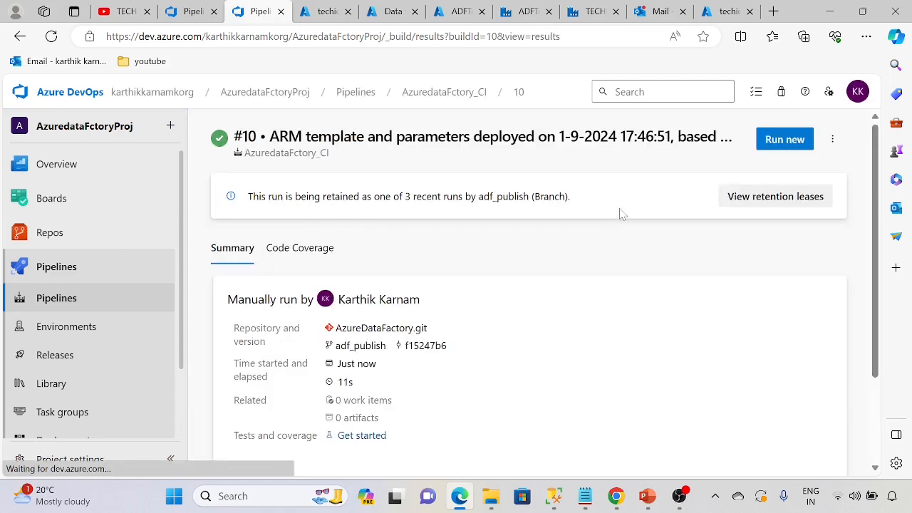
# Open run #8 of the AzuredataFctoryProj-CI pipeline and examine the errors in its summary.
pyautogui.click(85, 306)
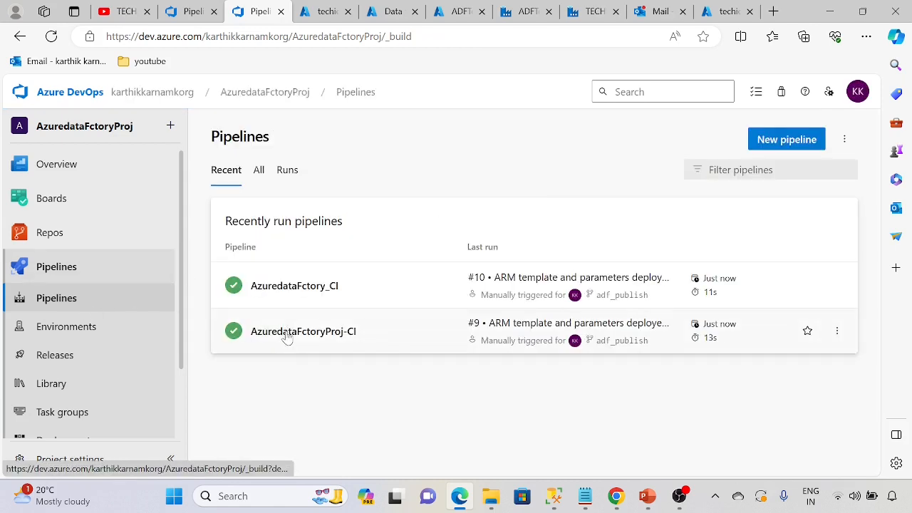
pyautogui.click(287, 335)
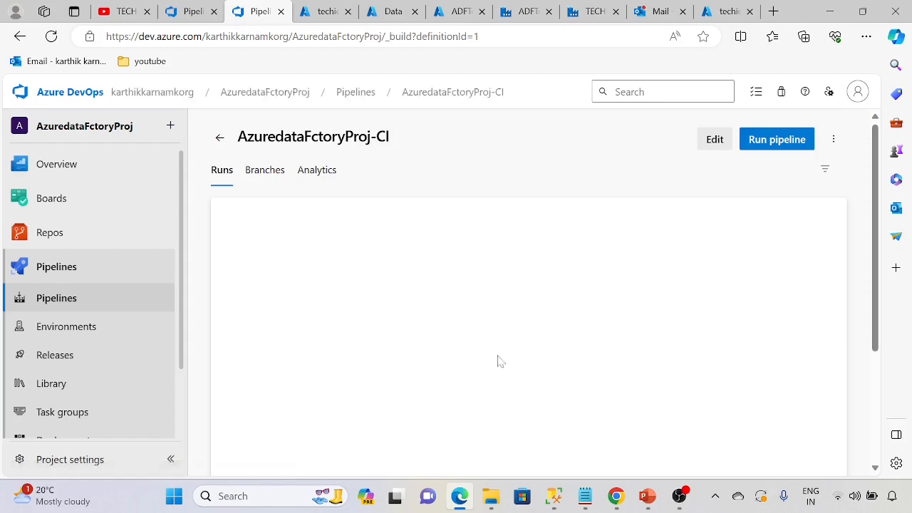
pyautogui.scroll(-2, 335, 326)
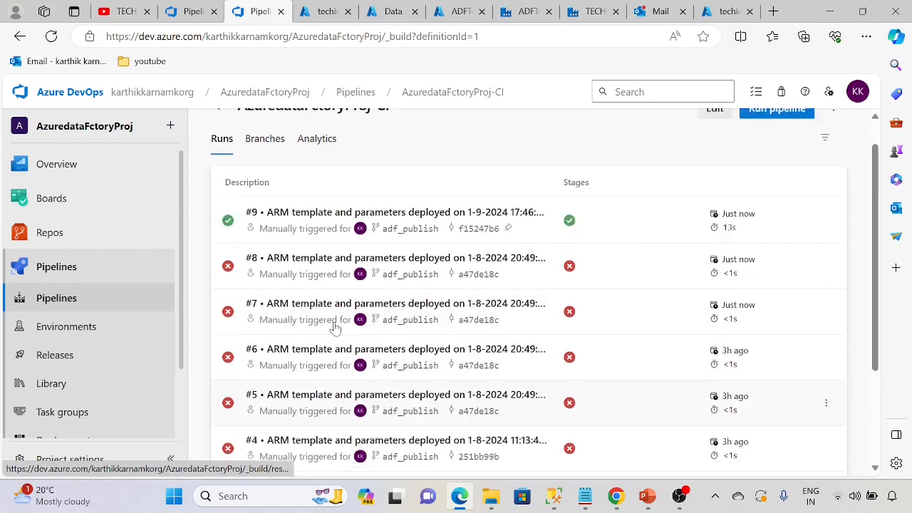
pyautogui.scroll(2, 335, 327)
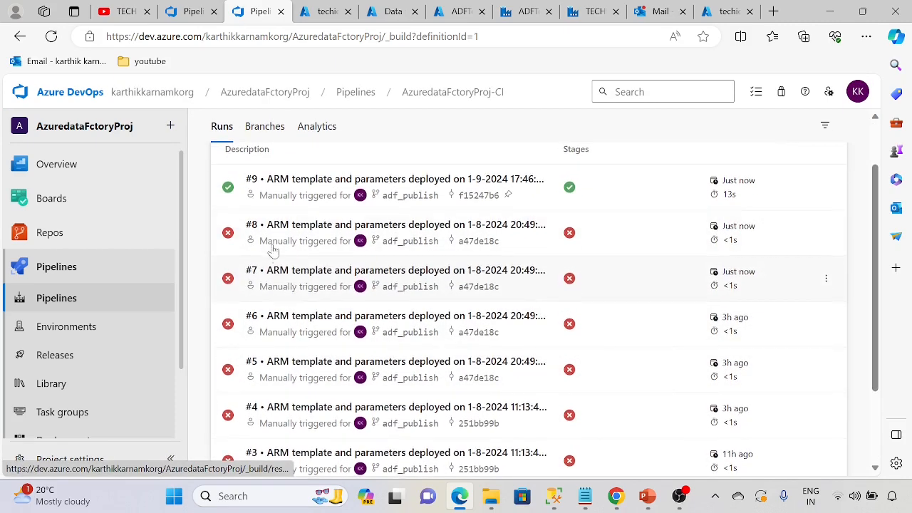
pyautogui.click(308, 234)
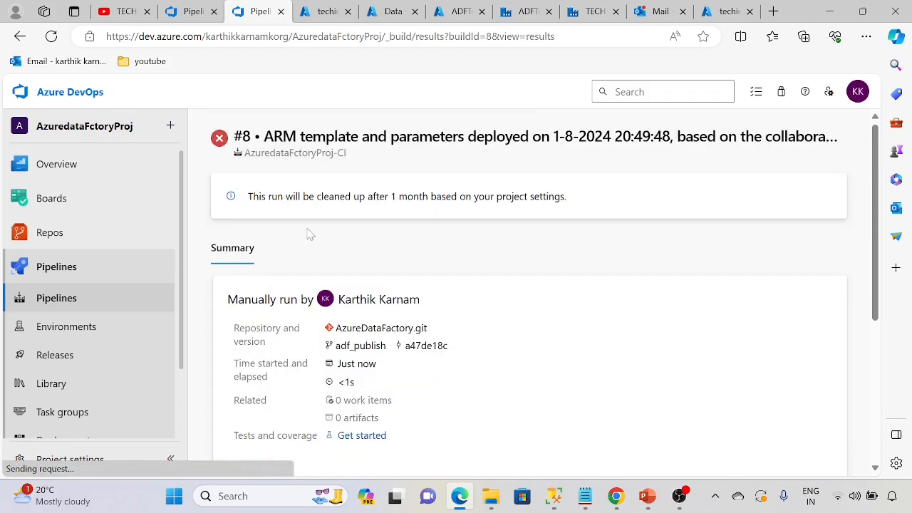
pyautogui.scroll(-1, 539, 330)
pyautogui.scroll(-3, 521, 321)
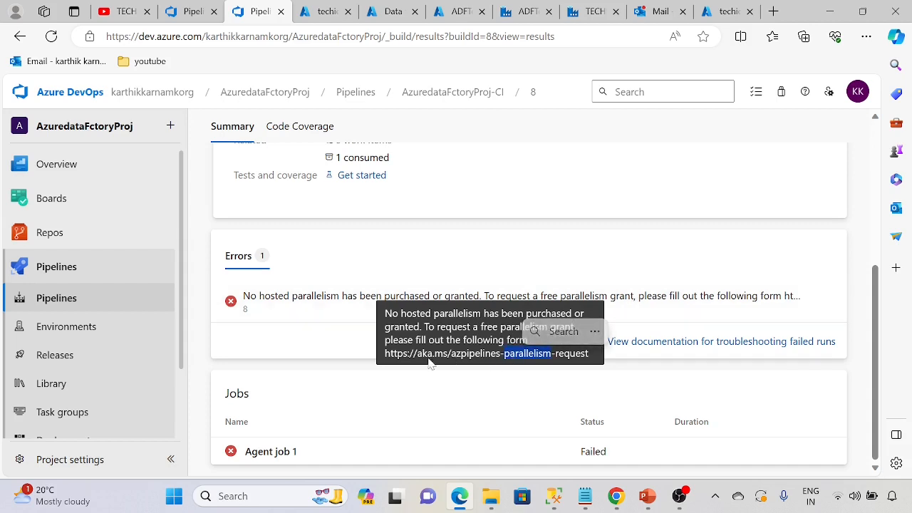
# Copy the run's full parallelism error message and paste it into the logicapps note in Notepad, below the existing Logic Apps titles.
pyautogui.tripleClick(404, 360)
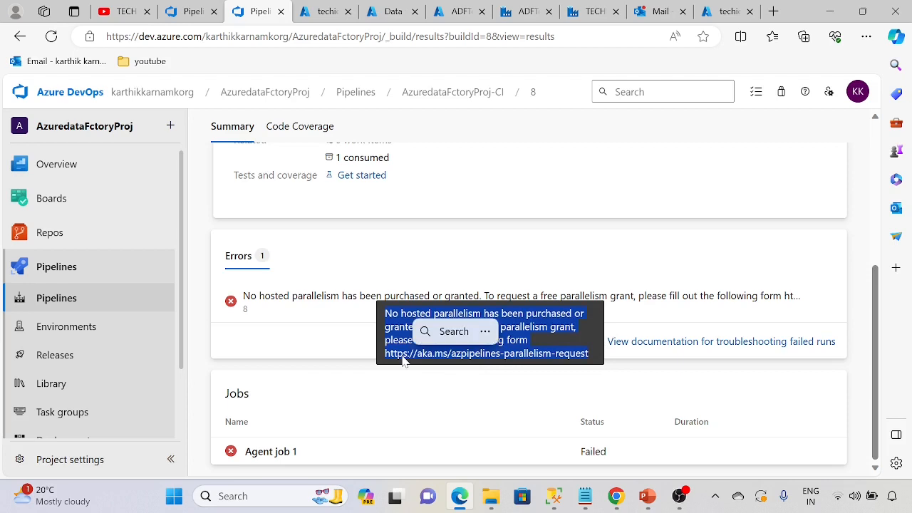
pyautogui.hotkey('ctrl', 'c')
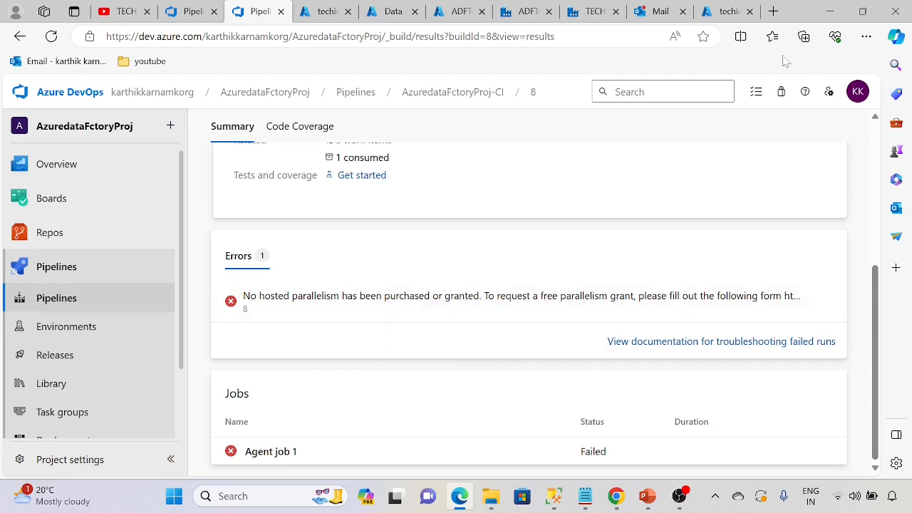
pyautogui.click(585, 496)
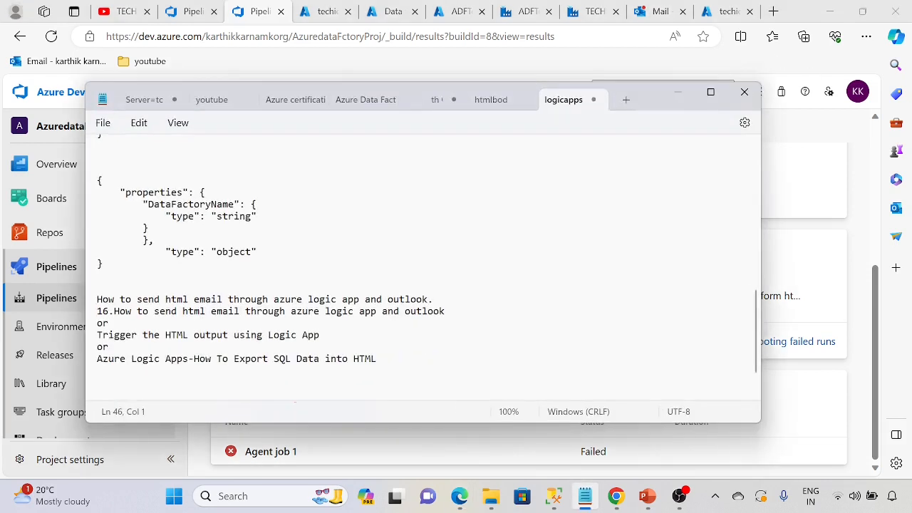
pyautogui.scroll(-2, 427, 271)
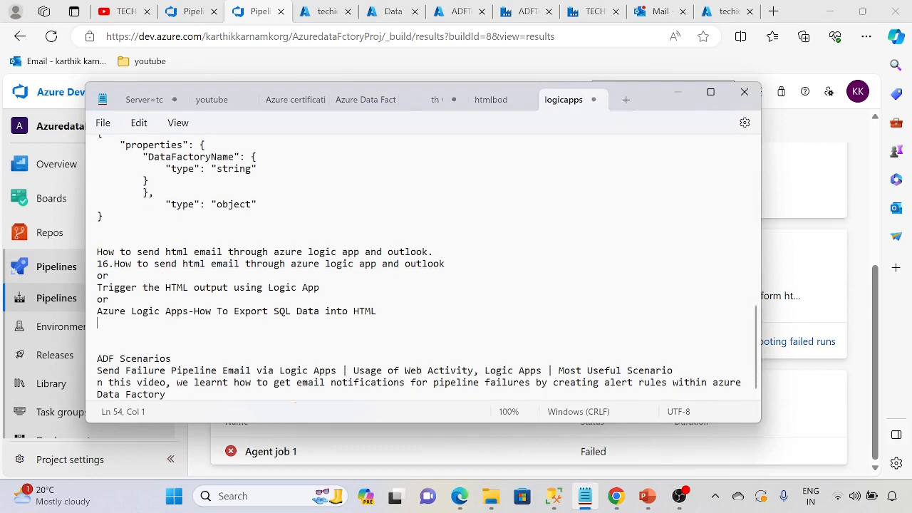
pyautogui.press('Return')
pyautogui.press('Return')
pyautogui.hotkey('ctrl', 'v')
pyautogui.scroll(-1, 427, 270)
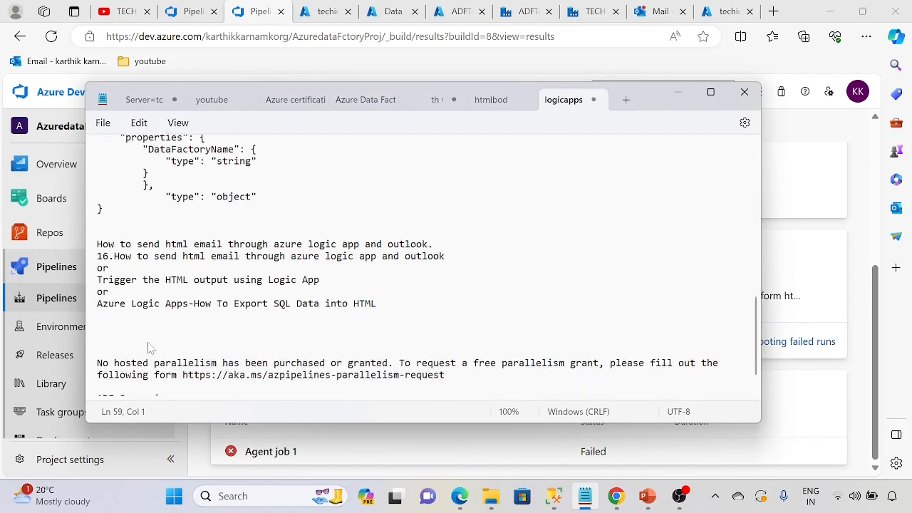
pyautogui.press('Return')
pyautogui.moveTo(445, 350); pyautogui.dragTo(185, 355)
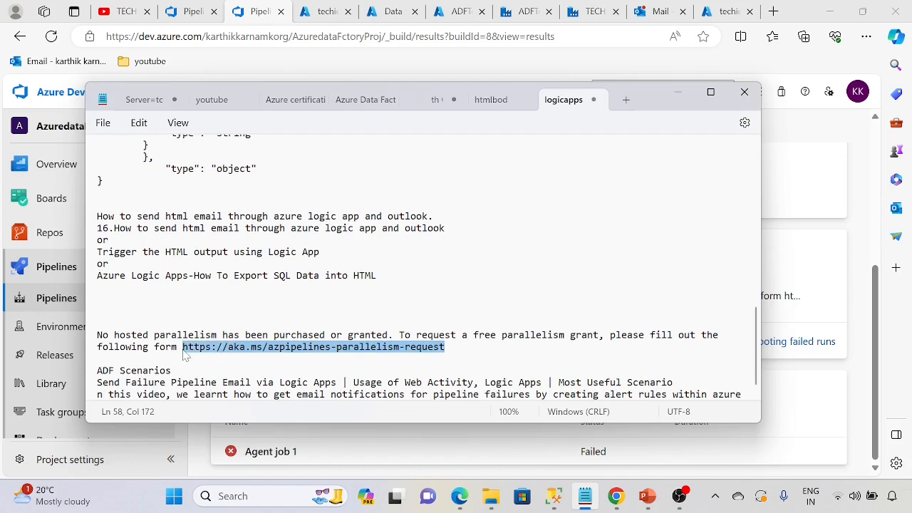
pyautogui.click(773, 11)
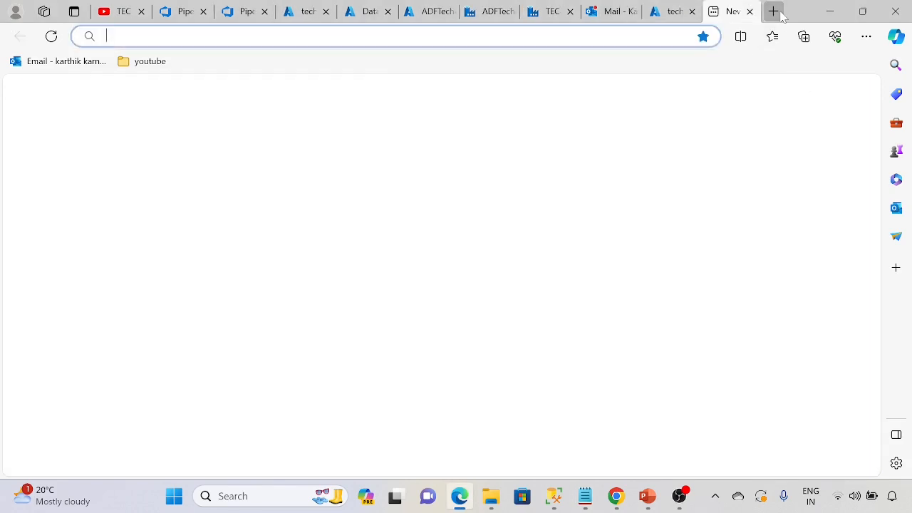
pyautogui.hotkey('ctrl', 'v')
pyautogui.press('Return')
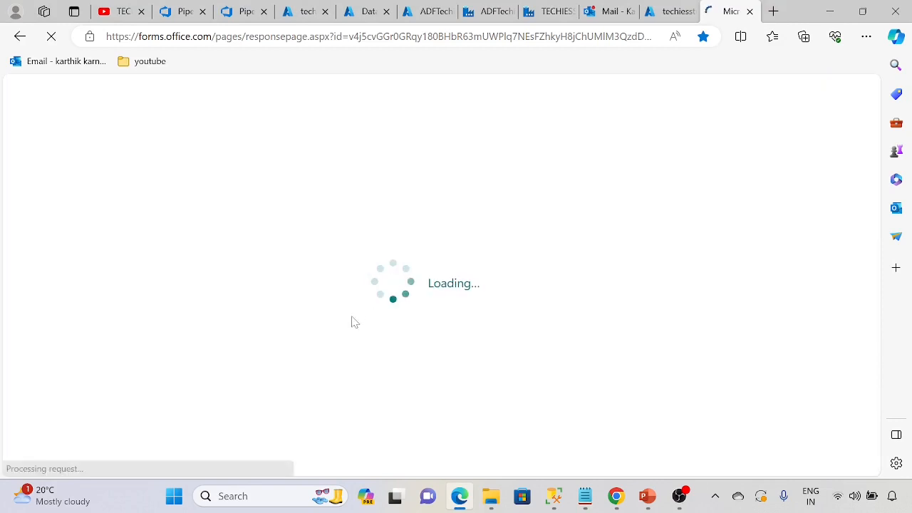
# Review the parallelism request form's name, email and organization questions, and locate the organization name in the Azure DevOps project URL.
pyautogui.scroll(-3, 356, 324)
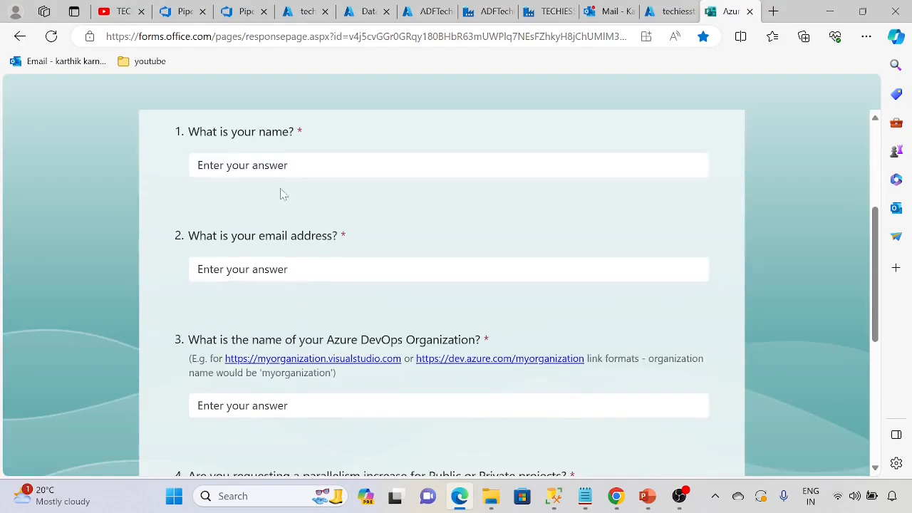
pyautogui.scroll(-2, 361, 318)
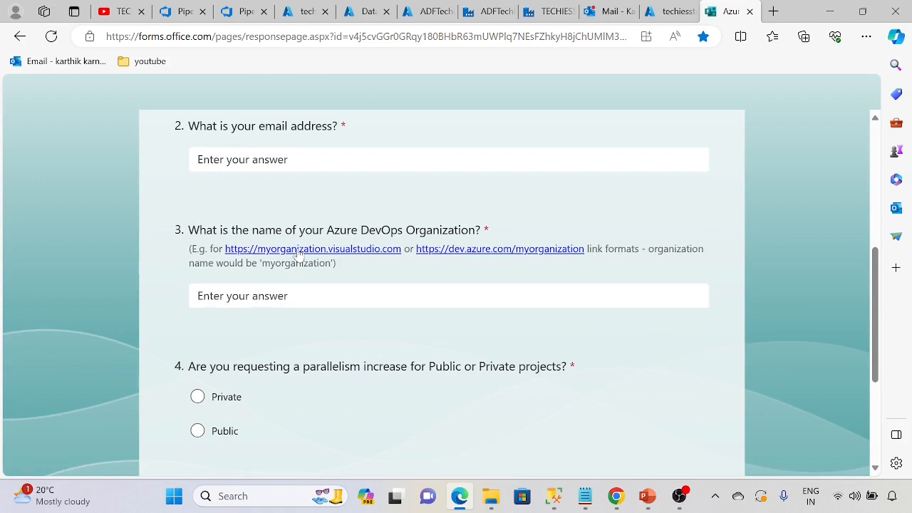
pyautogui.click(354, 291)
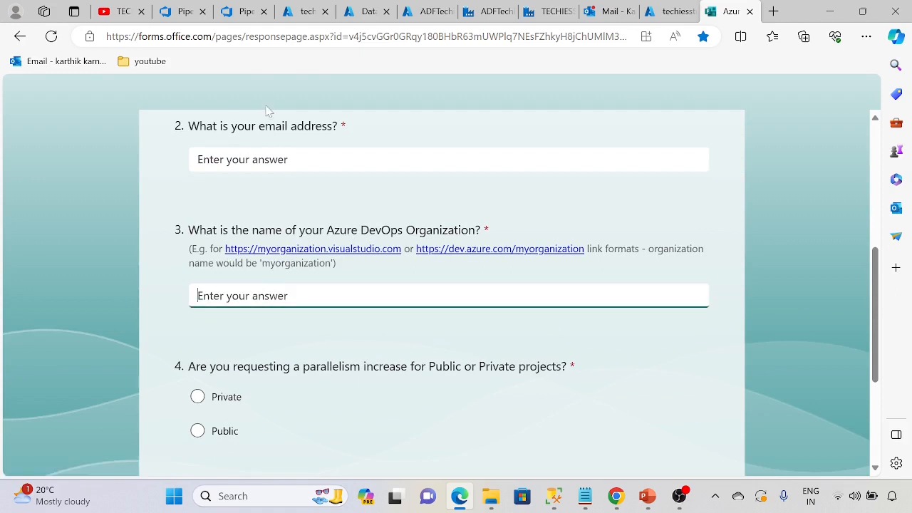
pyautogui.click(187, 13)
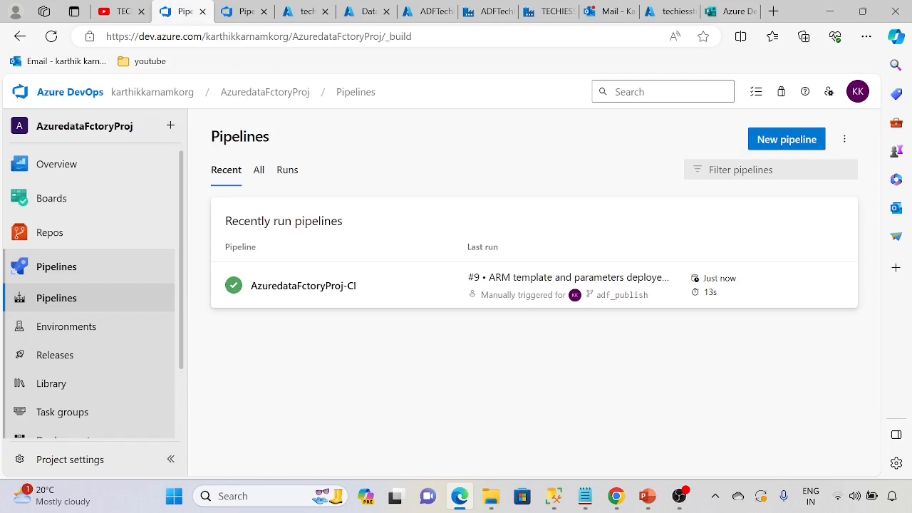
pyautogui.moveTo(106, 36); pyautogui.dragTo(289, 37)
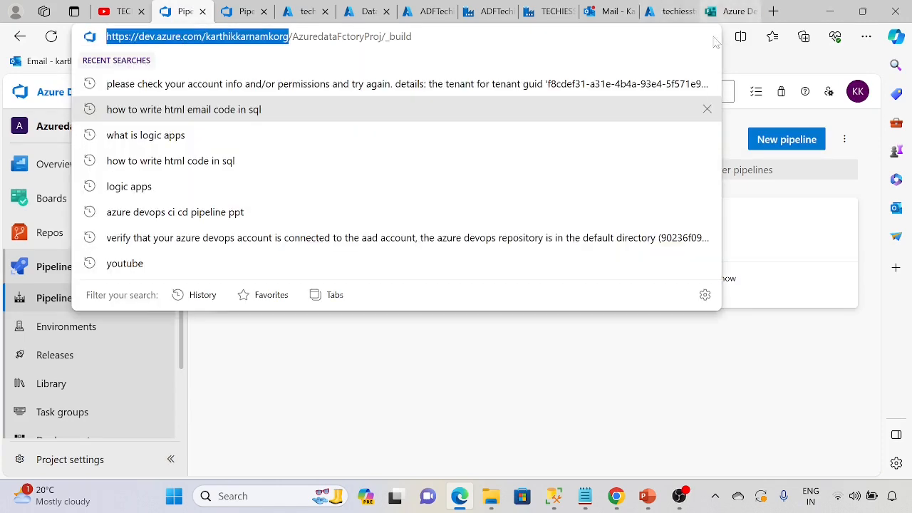
pyautogui.click(729, 11)
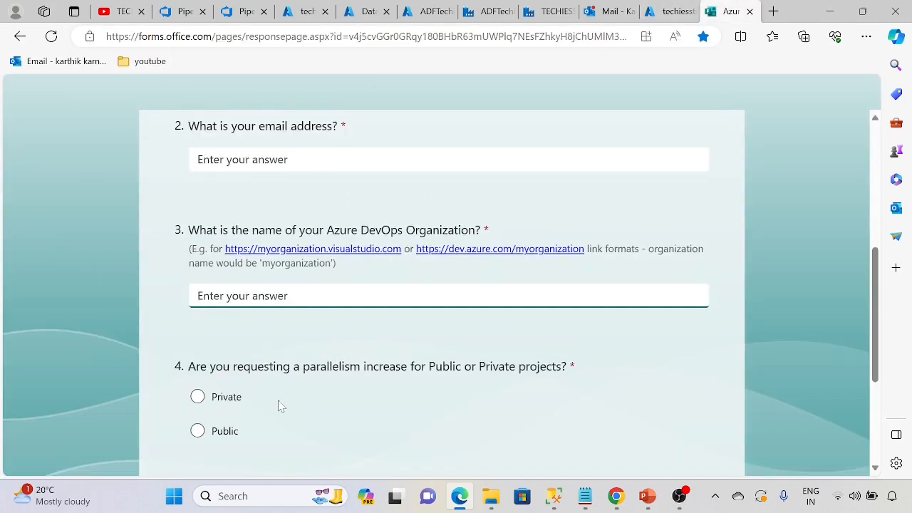
# Review the form's Private or Public project question and the processing-time notice in its header.
pyautogui.scroll(-1, 211, 362)
pyautogui.scroll(-3, 238, 387)
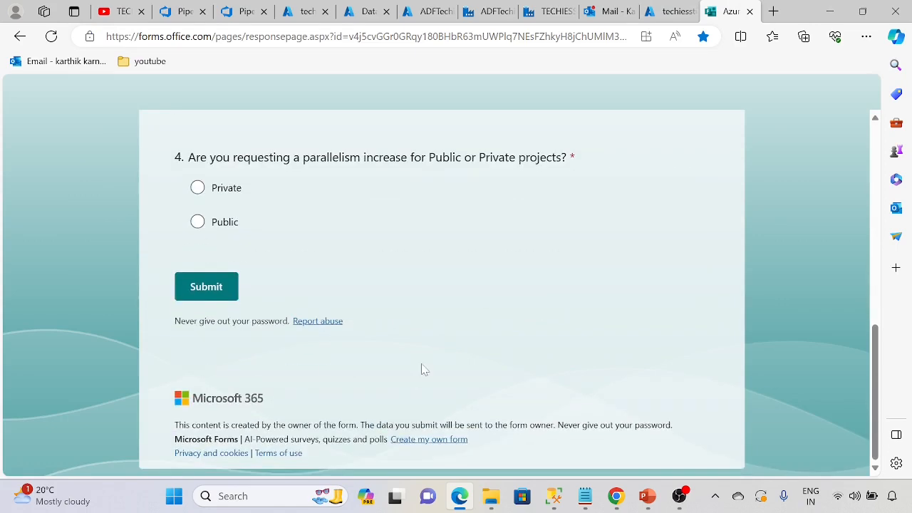
pyautogui.scroll(6, 424, 368)
pyautogui.scroll(2, 409, 354)
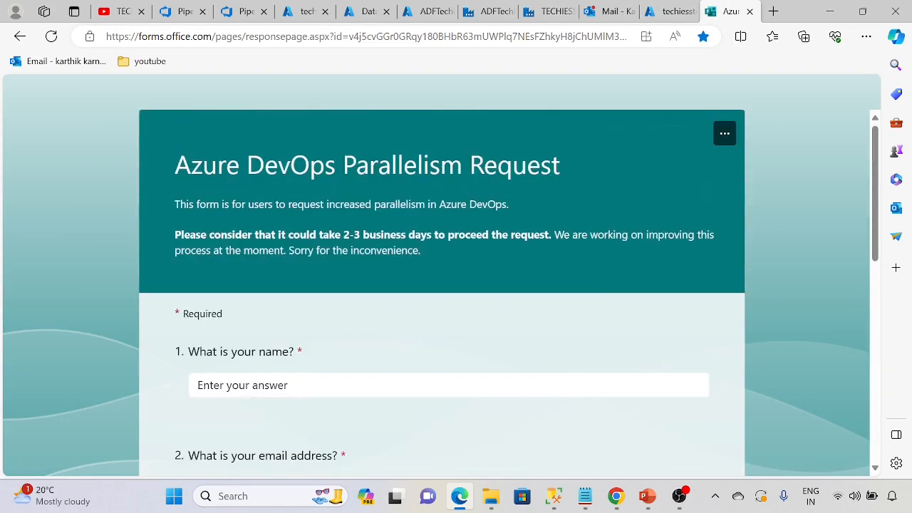
pyautogui.moveTo(350, 234); pyautogui.dragTo(431, 236)
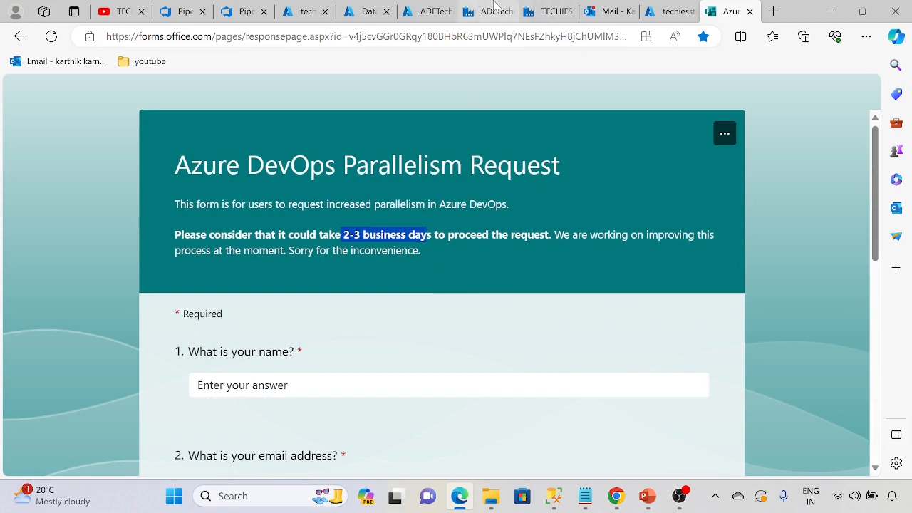
# Return to the Azure DevOps pipelines list from run #8 and open the AzuredataFctory_CI pipeline's runs.
pyautogui.click(492, 12)
pyautogui.click(546, 11)
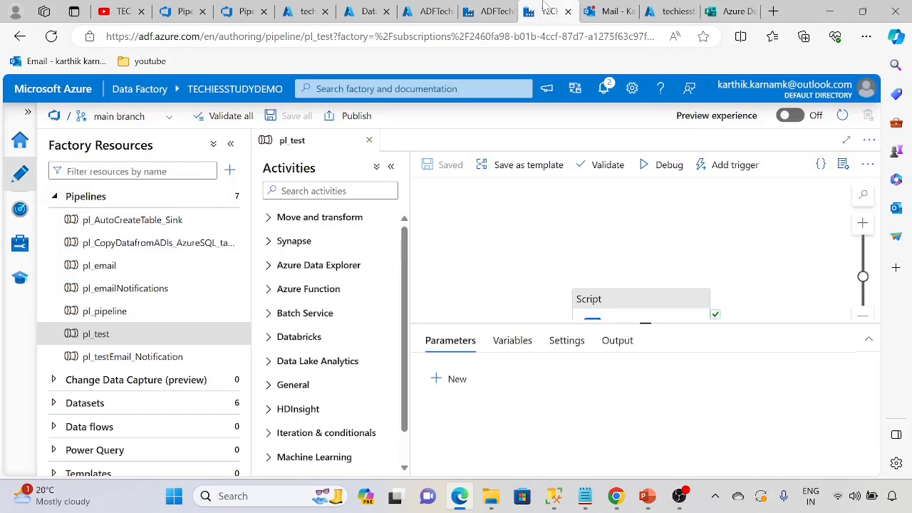
pyautogui.click(244, 11)
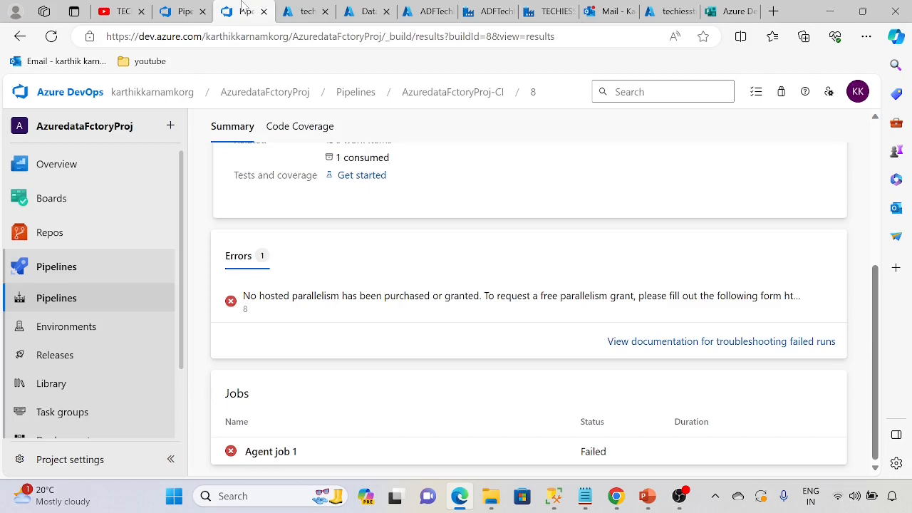
pyautogui.scroll(5, 317, 242)
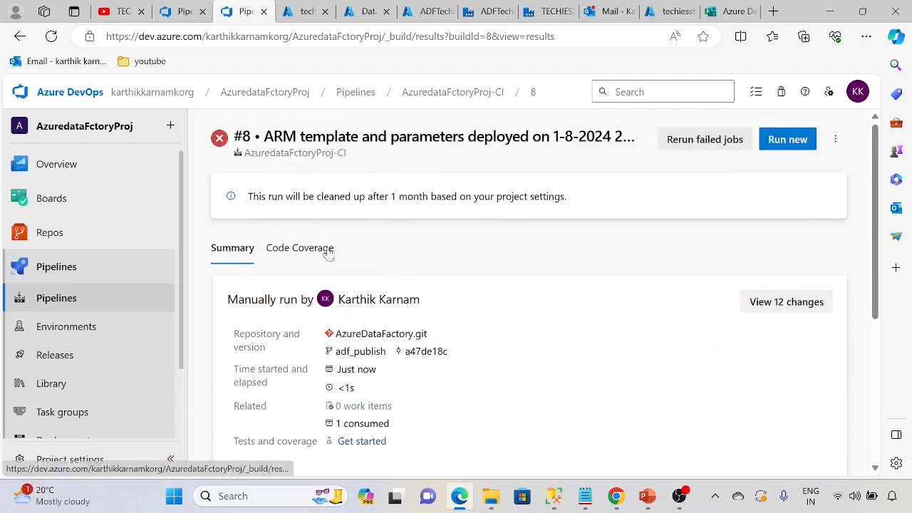
pyautogui.click(78, 275)
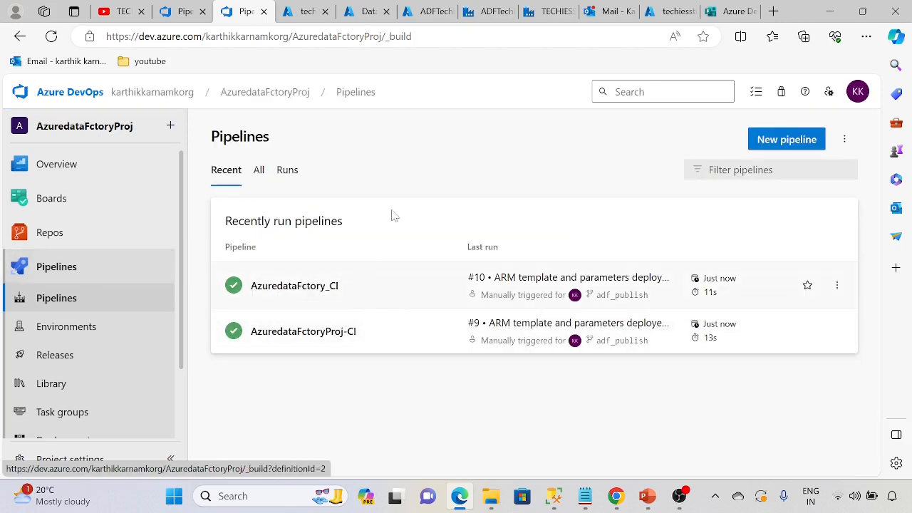
pyautogui.click(290, 291)
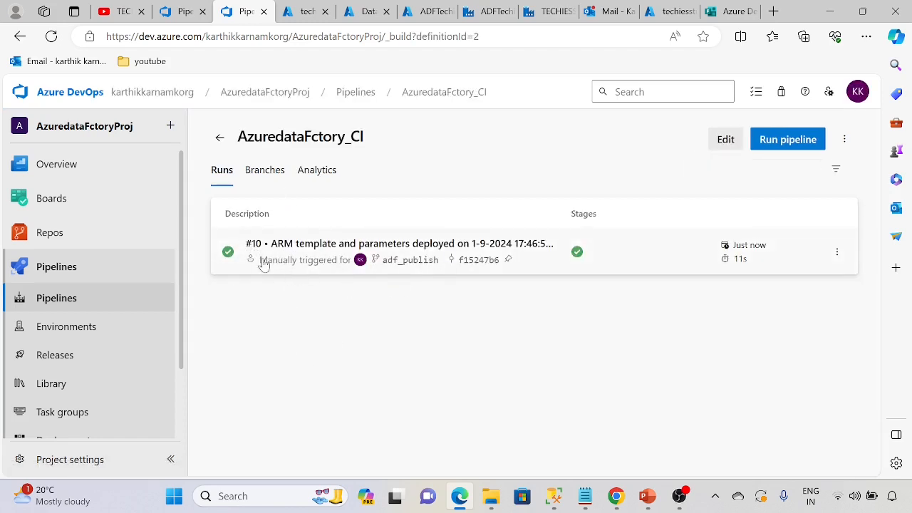
# In the TECHIESSTUDYDEMO data factory, extend the Script1 activity's query in pl_test to also select '2'.
pyautogui.click(482, 9)
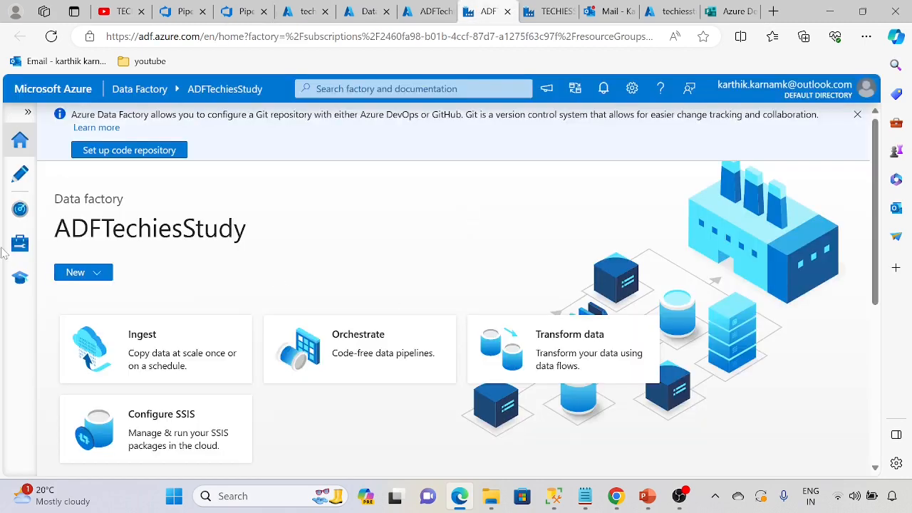
pyautogui.click(553, 10)
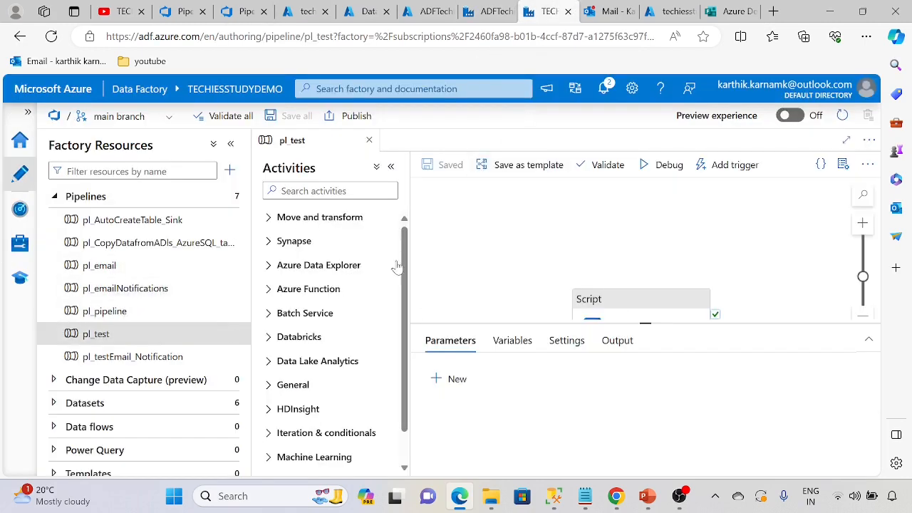
pyautogui.scroll(-1, 582, 238)
pyautogui.click(591, 249)
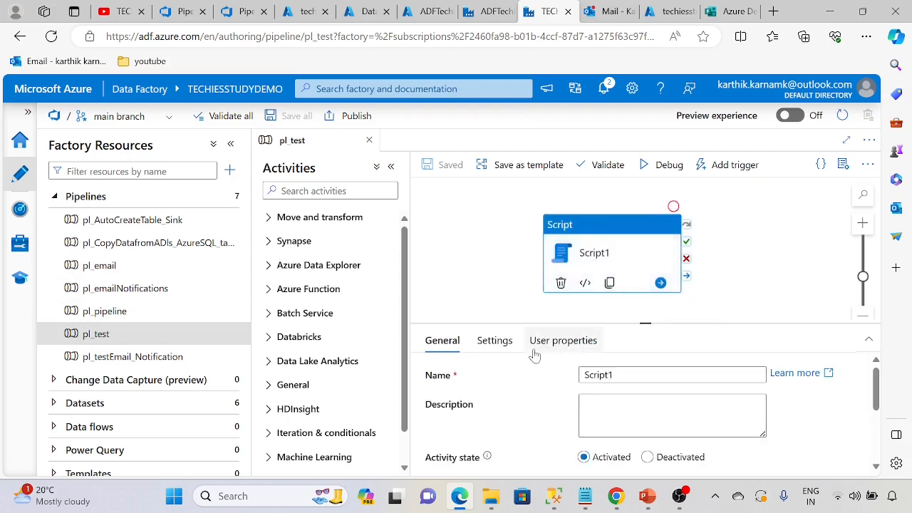
pyautogui.click(494, 341)
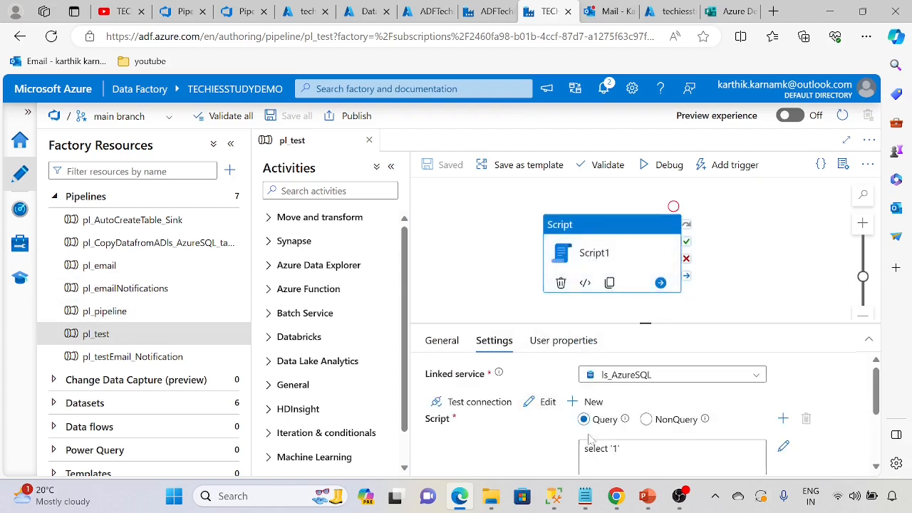
pyautogui.scroll(-1, 592, 439)
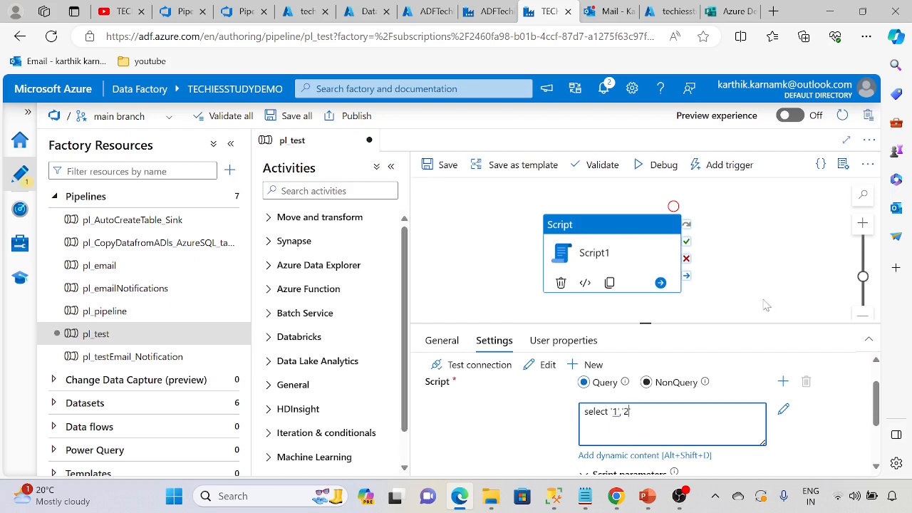
pyautogui.click(773, 278)
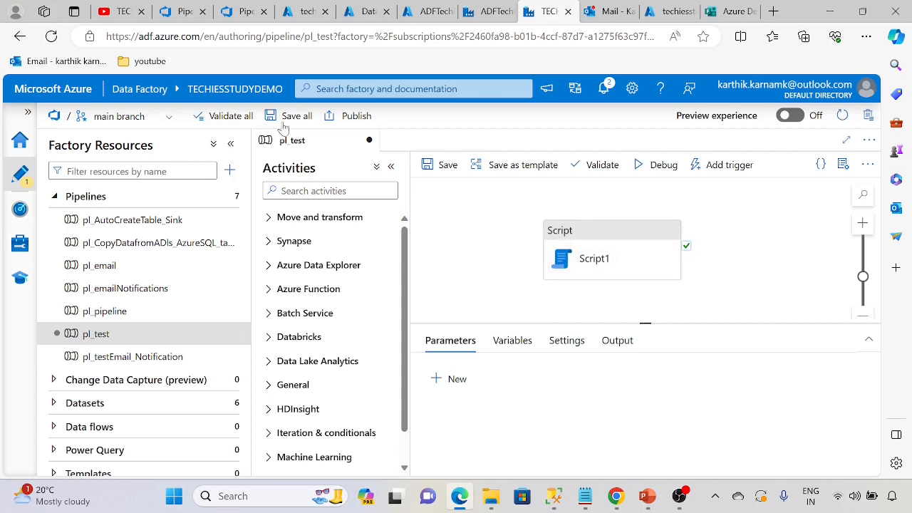
# Validate the whole factory and save all changes to the main branch.
pyautogui.click(240, 134)
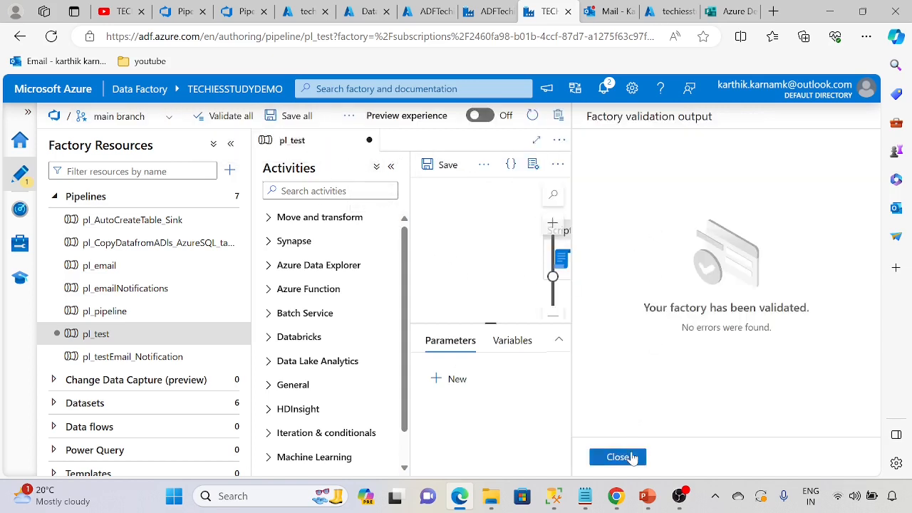
pyautogui.click(632, 457)
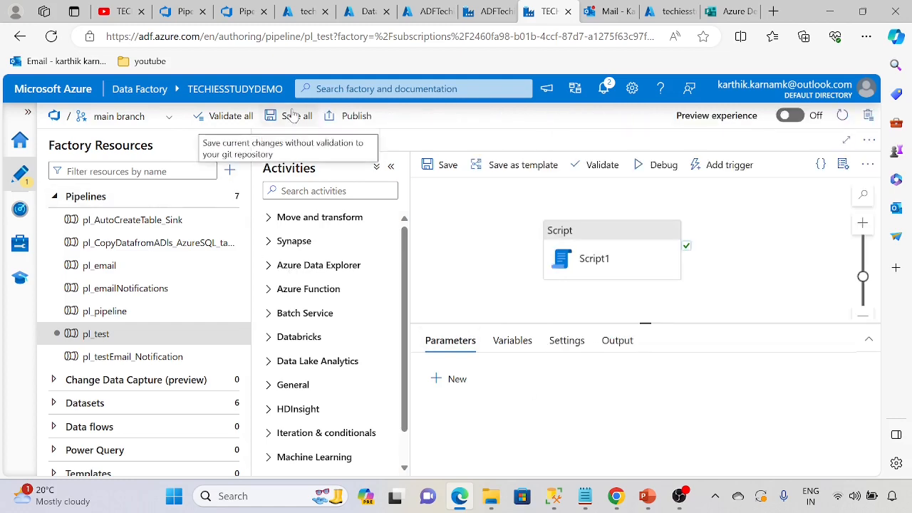
pyautogui.click(292, 116)
pyautogui.click(474, 458)
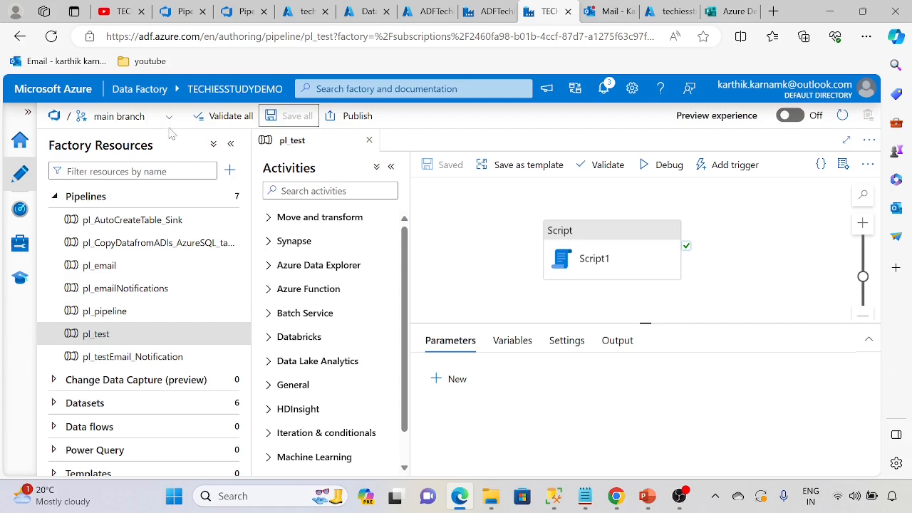
# Publish the edited pl_test pipeline to the adf_publish branch after checking the pending changes.
pyautogui.click(352, 119)
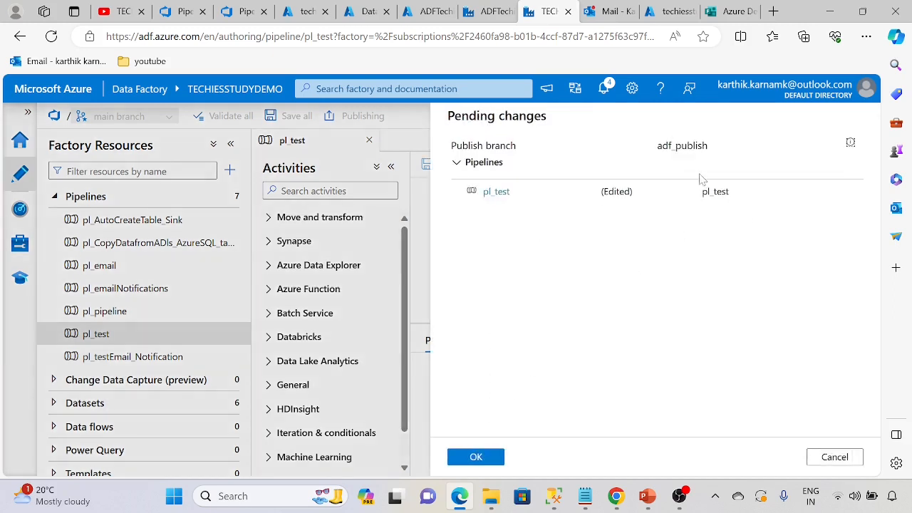
pyautogui.doubleClick(682, 145)
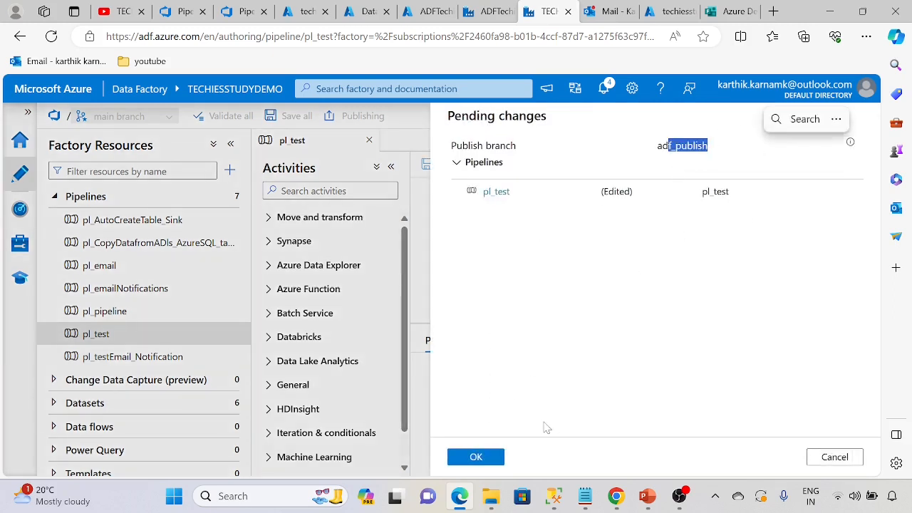
pyautogui.click(543, 427)
pyautogui.click(475, 457)
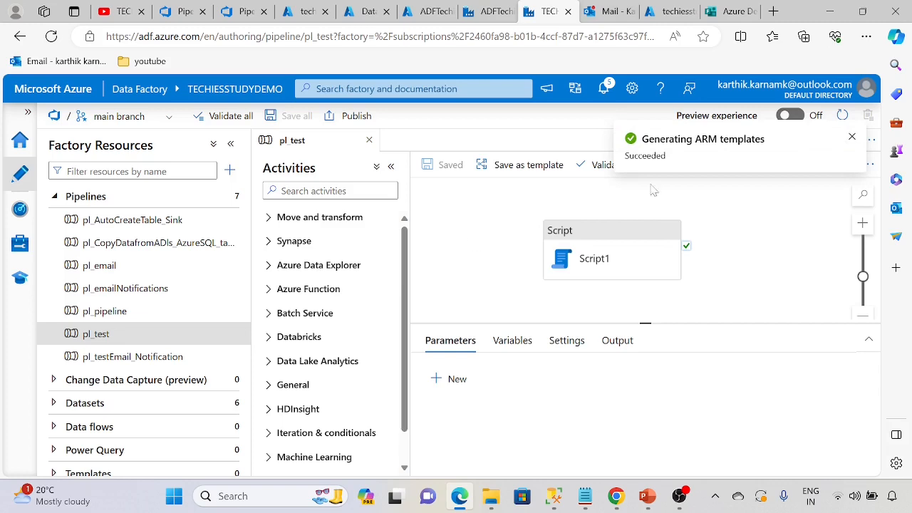
# Return to the AzuredataFctory_CI runs in Azure DevOps and refresh the list to check for an automatically triggered run.
pyautogui.click(305, 11)
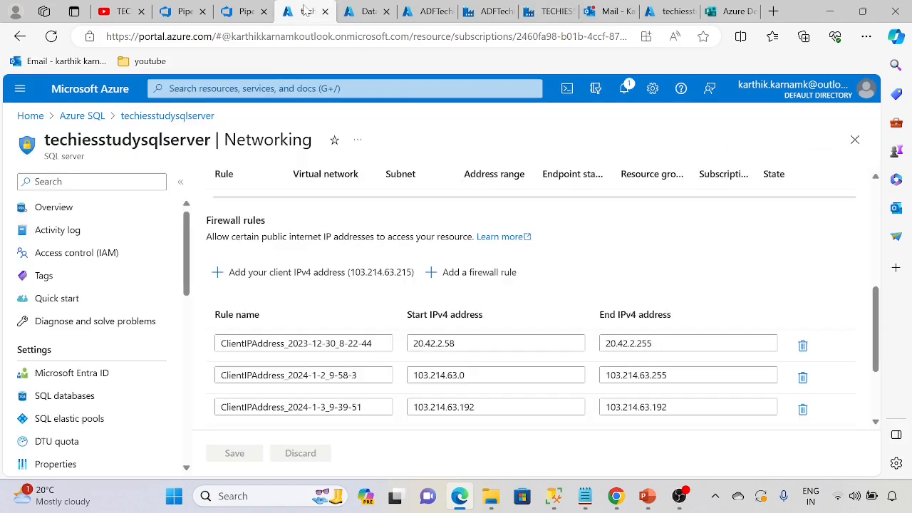
pyautogui.click(364, 12)
pyautogui.click(246, 11)
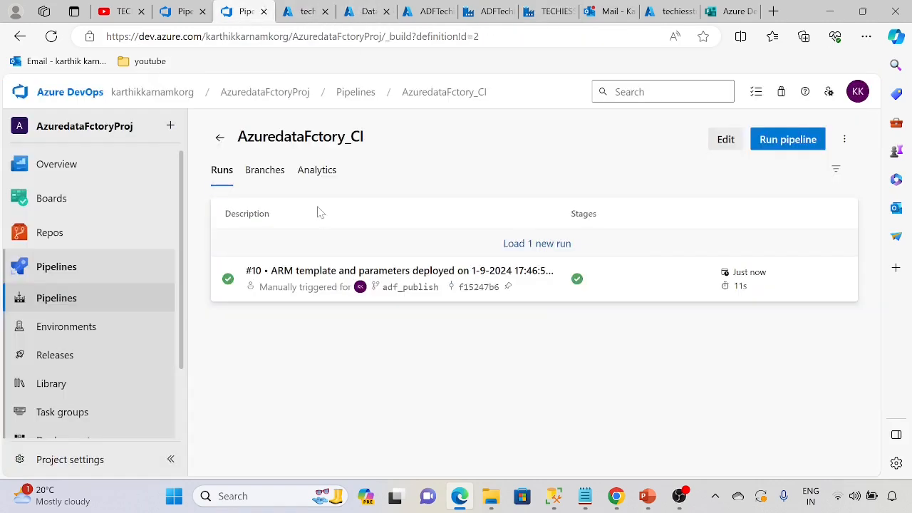
pyautogui.click(52, 37)
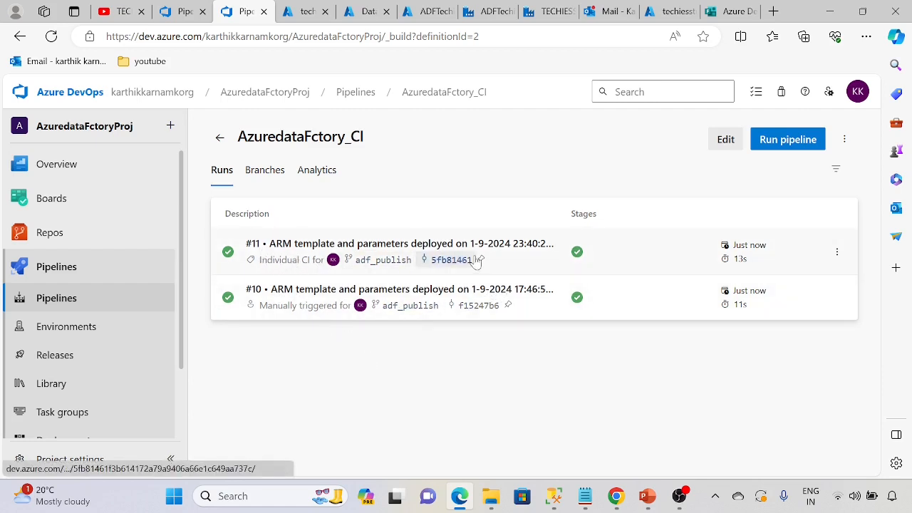
# Check the last run of each pipeline in the pipelines list, and open the project's Releases page.
pyautogui.click(220, 139)
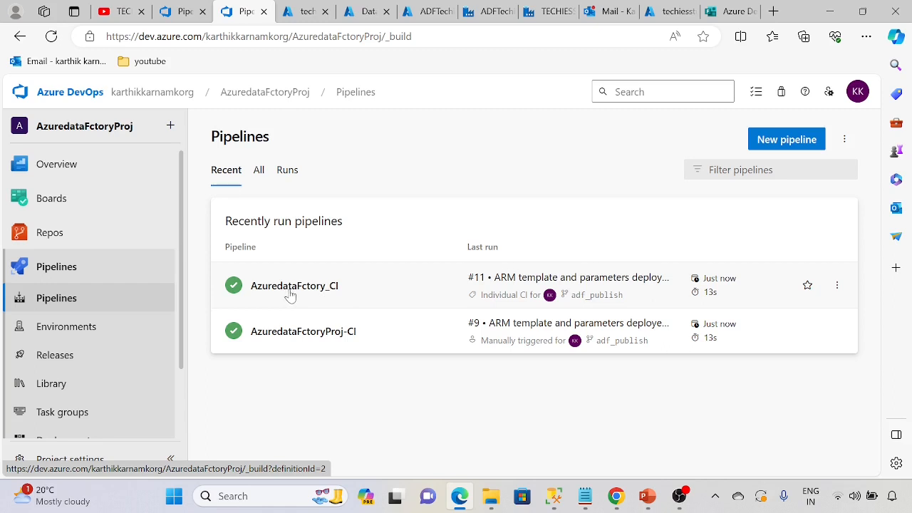
pyautogui.click(71, 271)
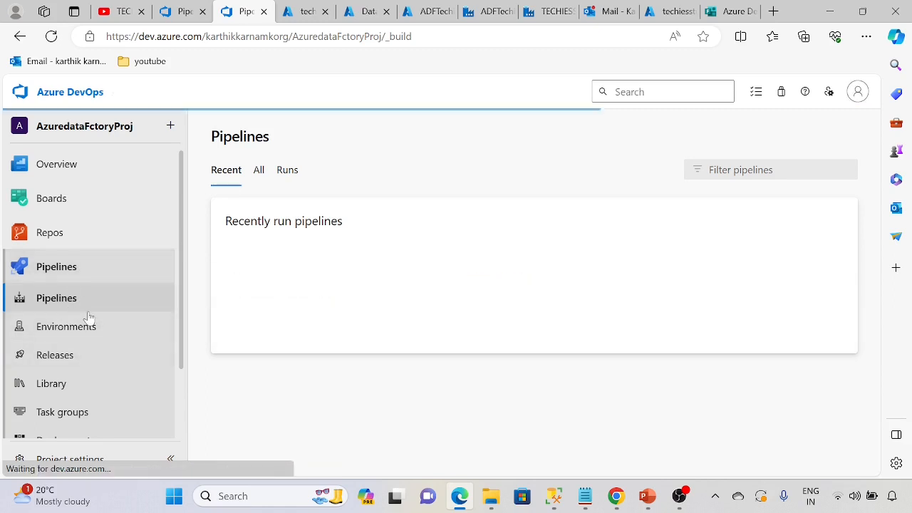
pyautogui.click(57, 356)
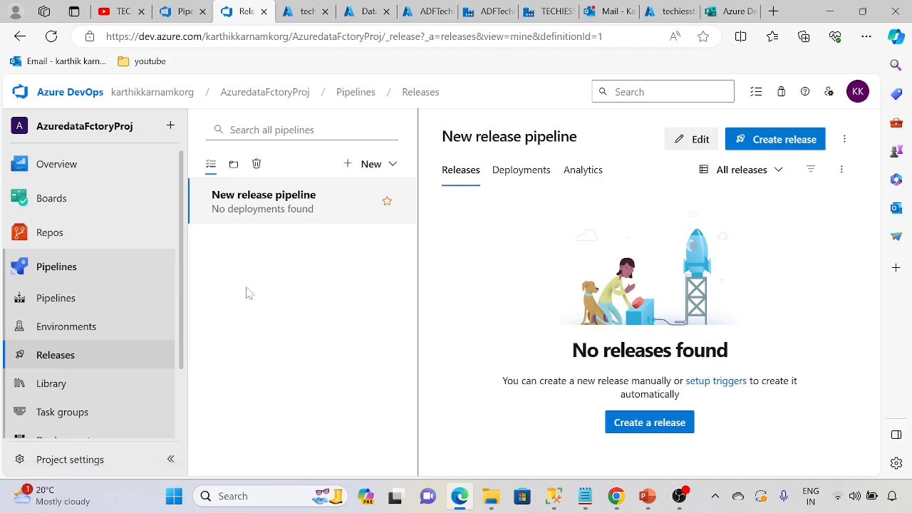
# Open the ADFTechiesStudy factory's authoring view and compare its resources with those of TECHIESSTUDYDEMO.
pyautogui.click(539, 9)
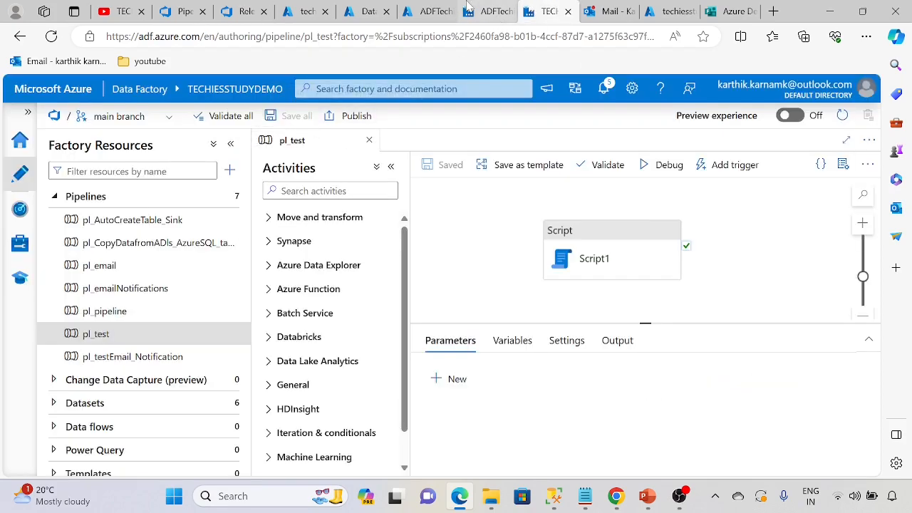
pyautogui.click(488, 11)
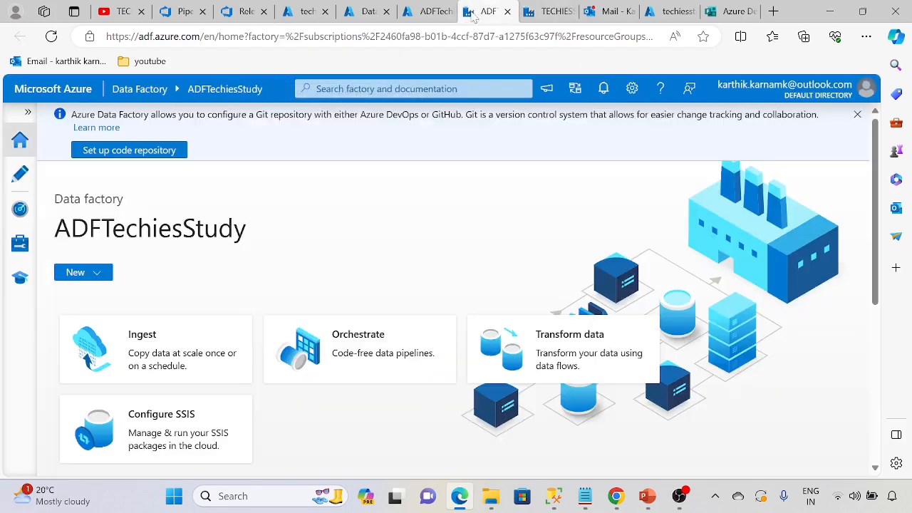
pyautogui.click(18, 174)
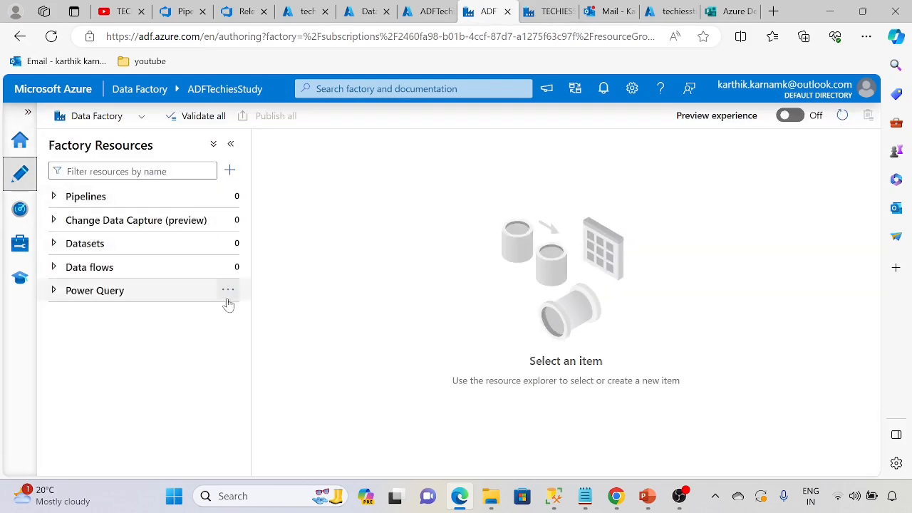
pyautogui.click(551, 12)
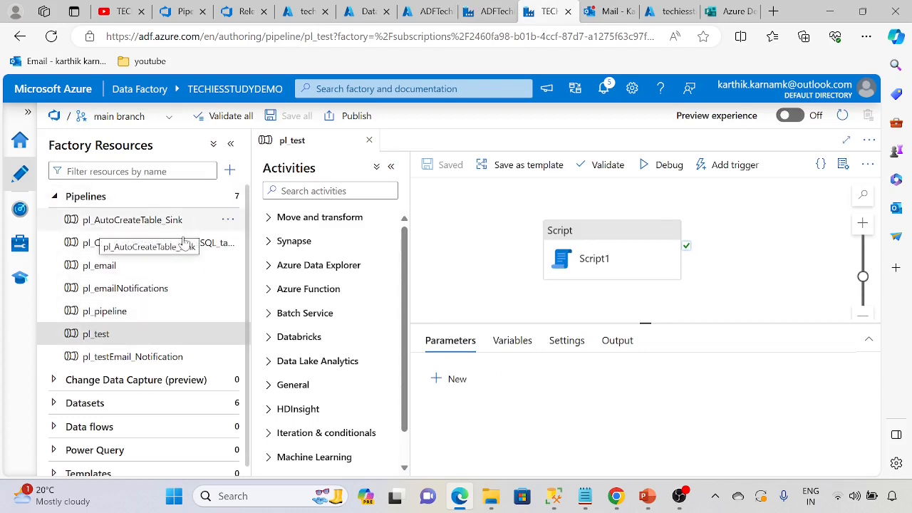
pyautogui.click(484, 20)
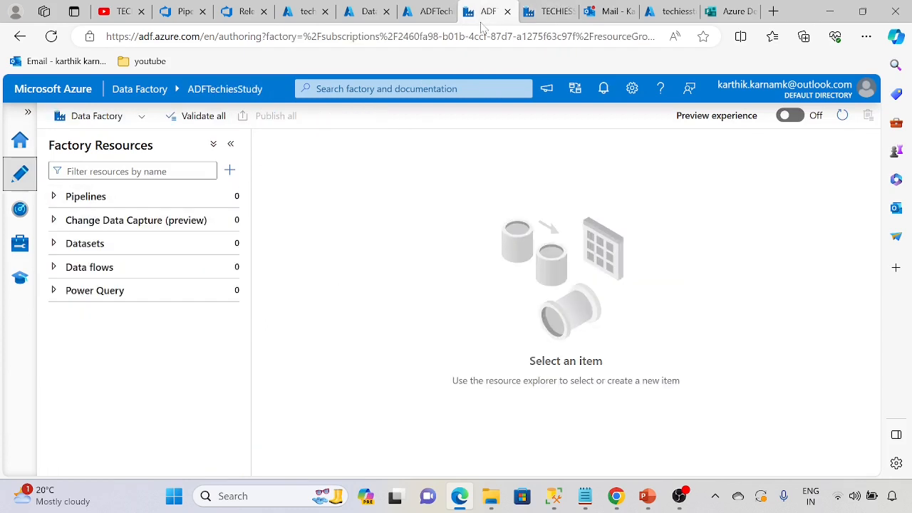